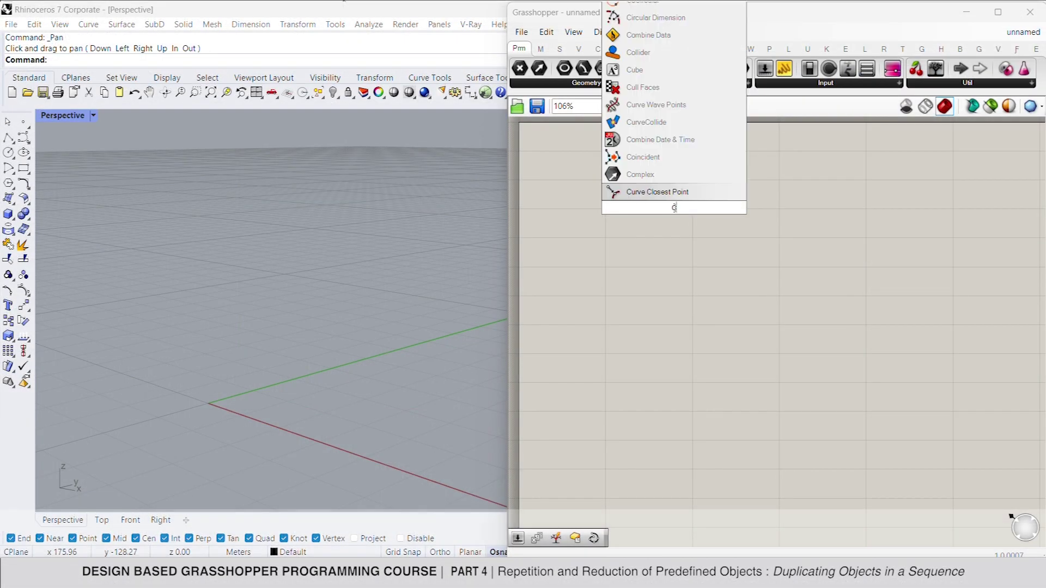
- Place a Center Box component on the empty canvas
text(ter)
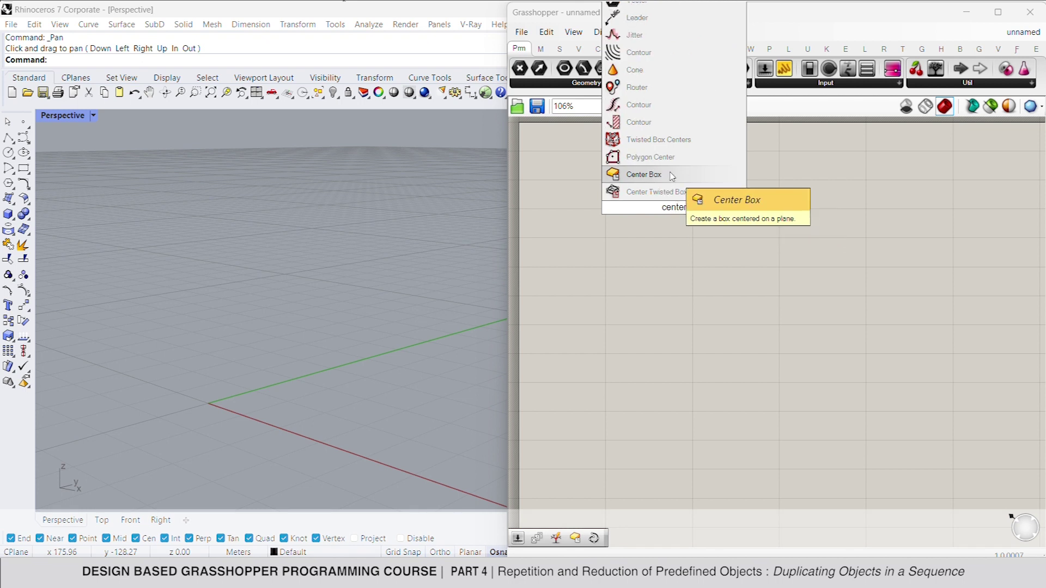
click(644, 174)
click(674, 206)
- Add a Geometry parameter fed by the Center Box output, and turn off the box component's preview
double_click(737, 212)
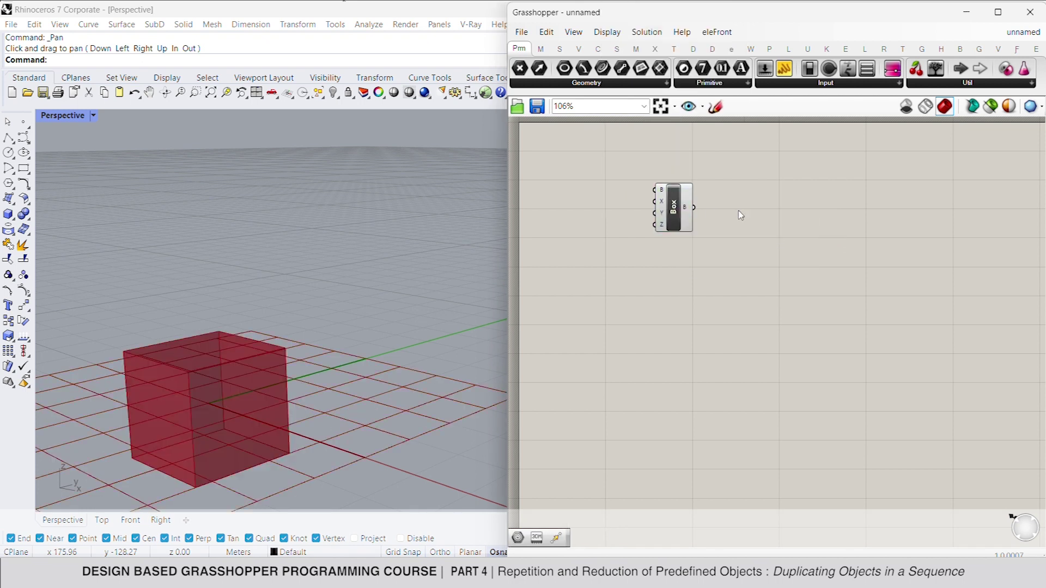
text(geo)
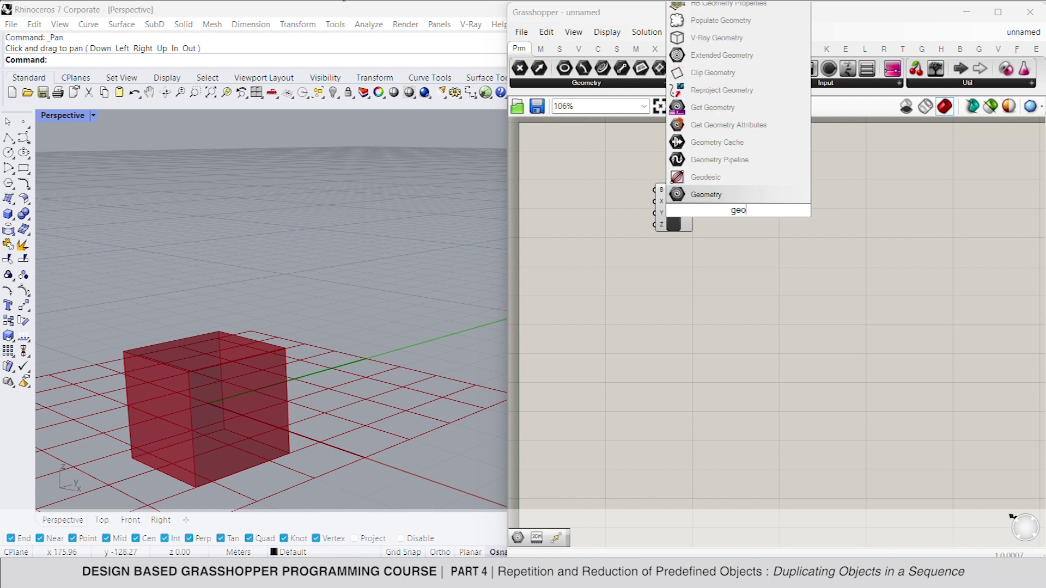
click(722, 199)
mouse_move(721, 212)
mouse_down()
mouse_move(693, 208)
mouse_move(733, 208)
mouse_move(723, 207)
mouse_up()
click(685, 213)
middle_click(729, 178)
click(752, 198)
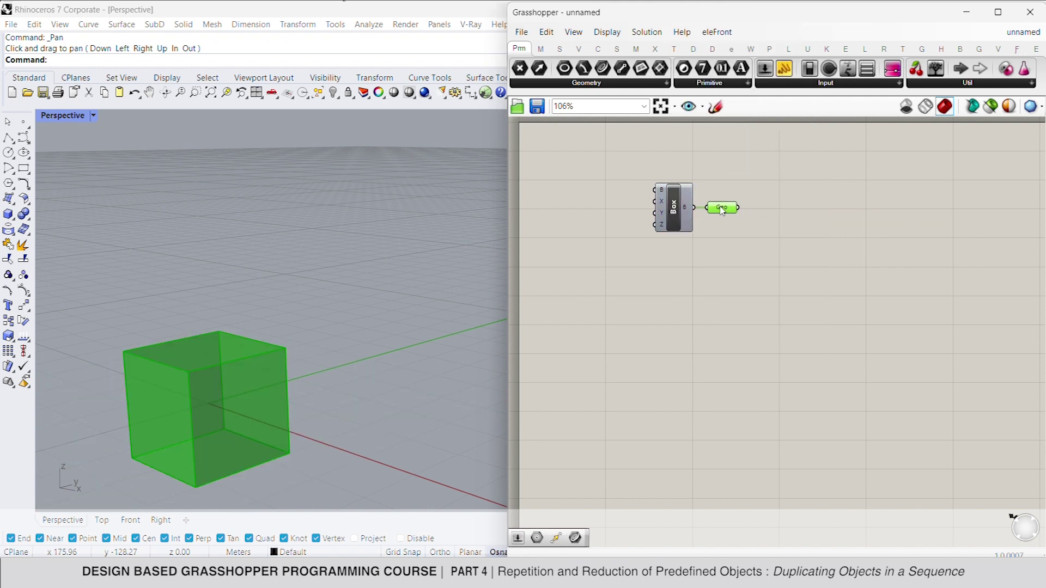
click(777, 216)
- Add a Move component, wire the Geometry parameter into its geometry input, and align it with the parameter
double_click(803, 210)
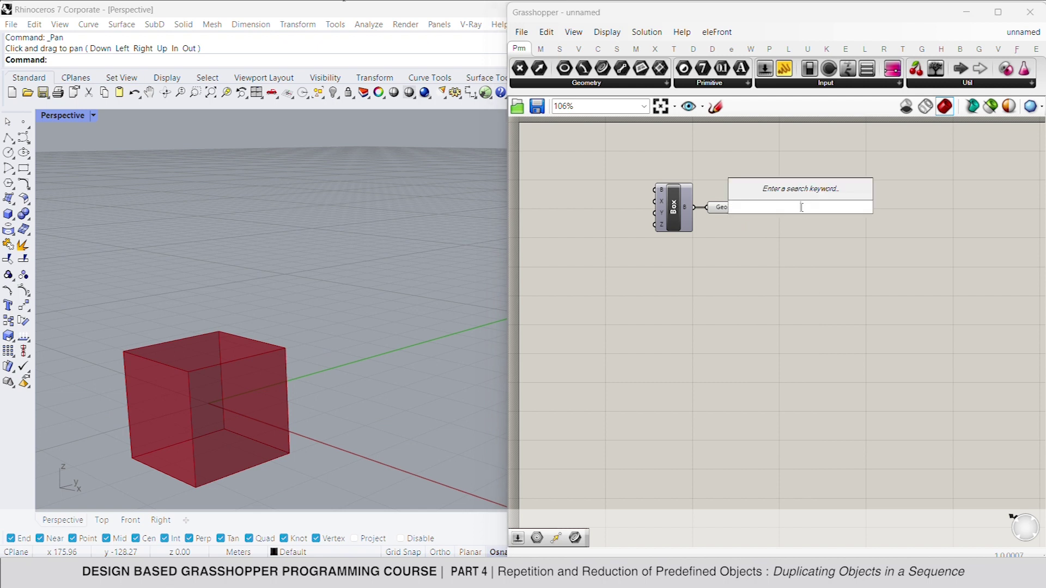
text(move)
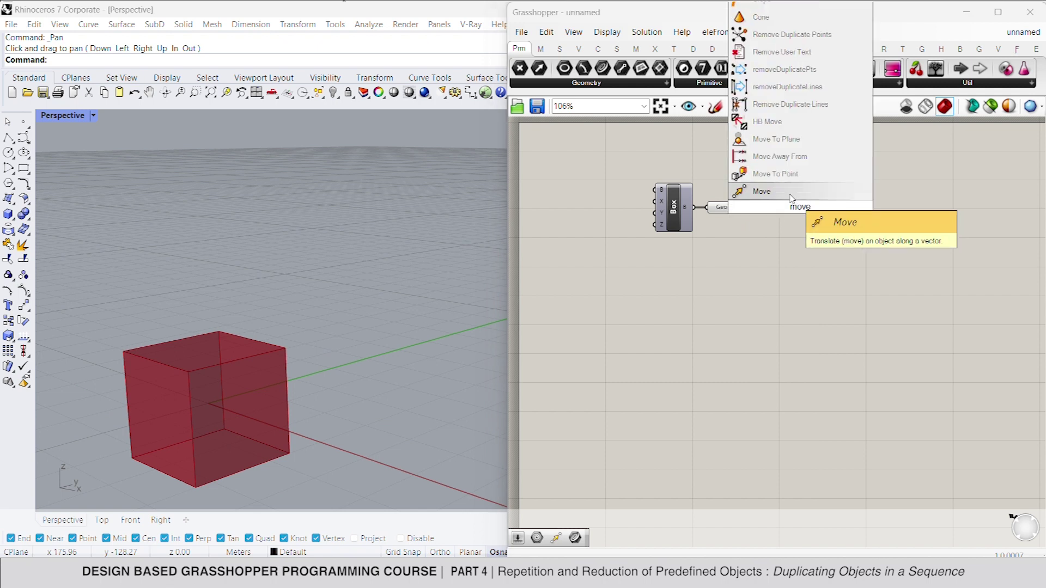
key(Return)
drag(738, 207, 787, 216)
scroll(304, 346, down, 5)
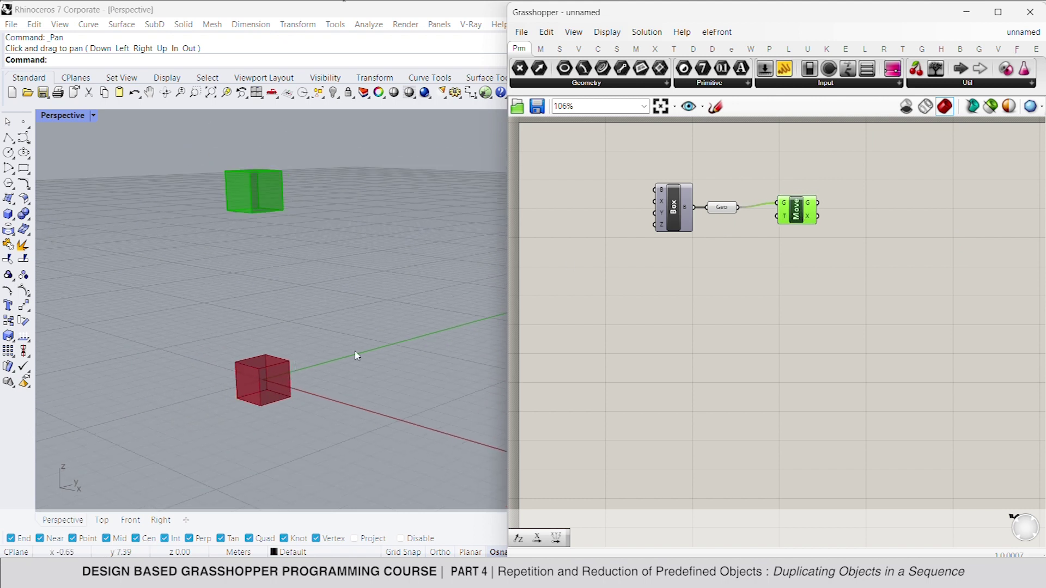
click(717, 309)
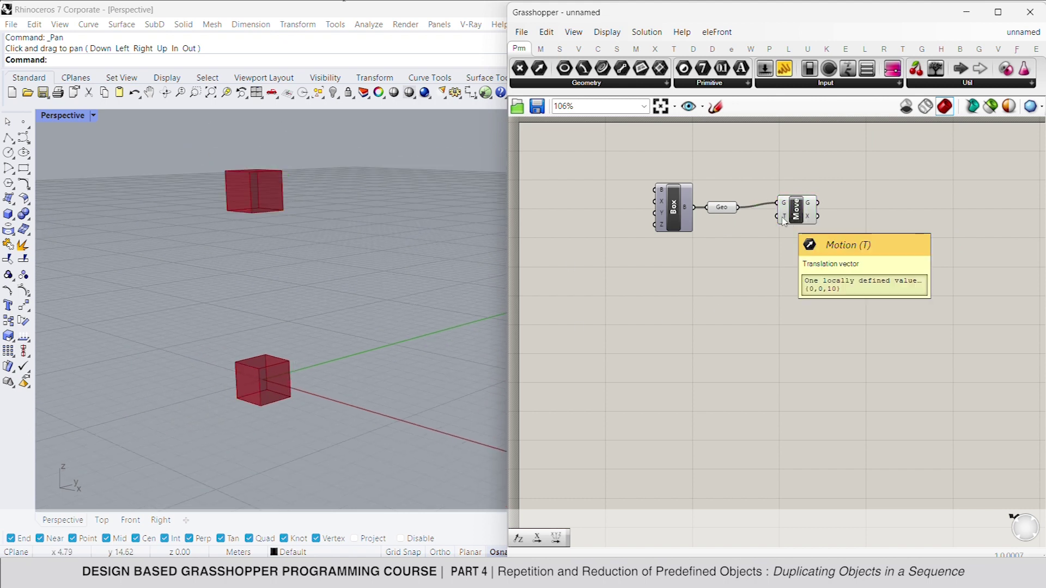
drag(791, 216, 792, 220)
click(701, 284)
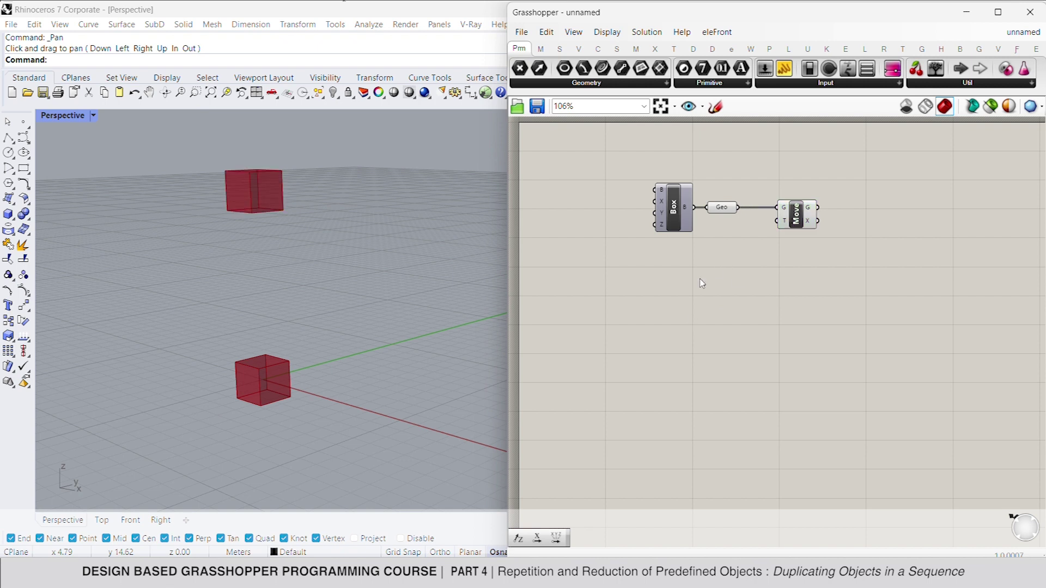
- Add a Vector XYZ component below the Move and wire its vector output into the Move's motion input
double_click(676, 305)
text(xyz)
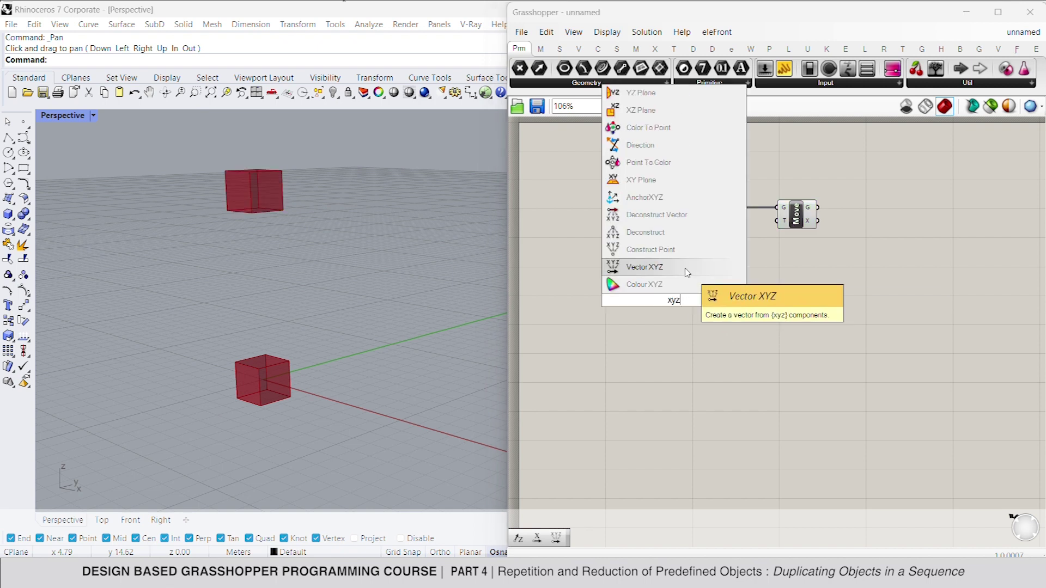
click(687, 271)
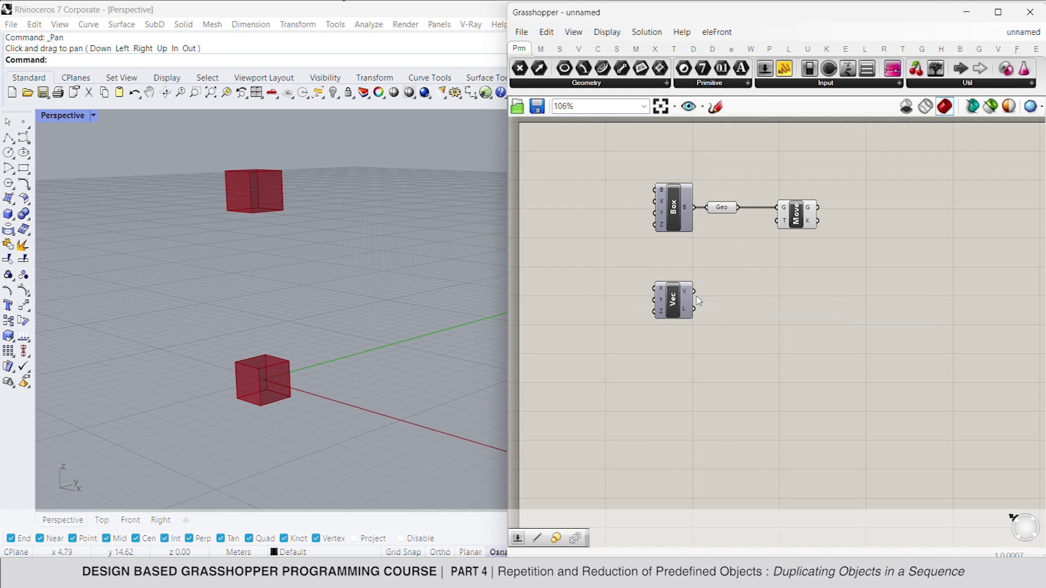
drag(692, 290, 778, 220)
drag(668, 312, 722, 300)
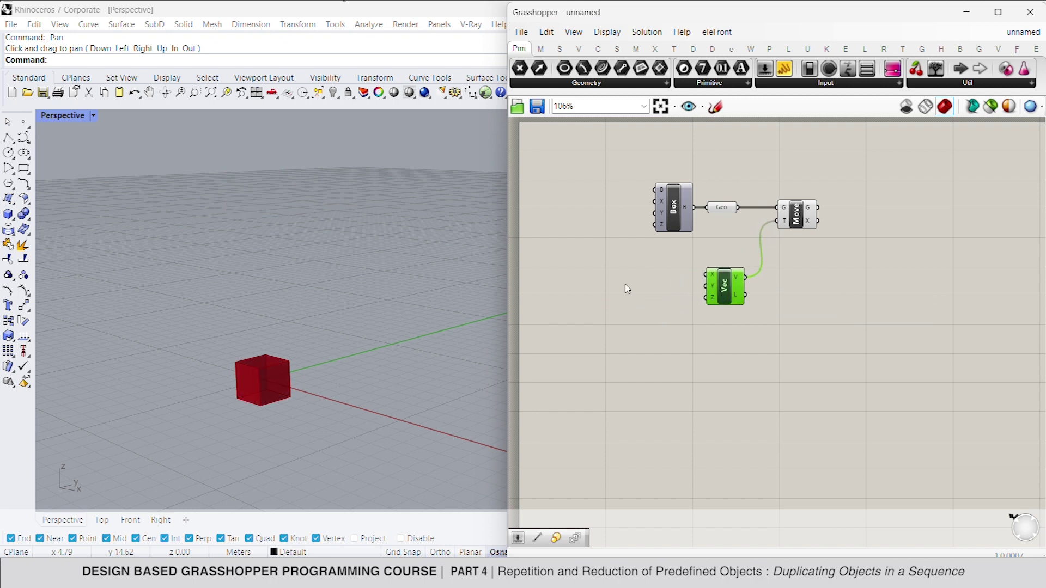
- Add a number slider set to 10 and shift the Vector XYZ component away from it to make room
double_click(602, 287)
text(10)
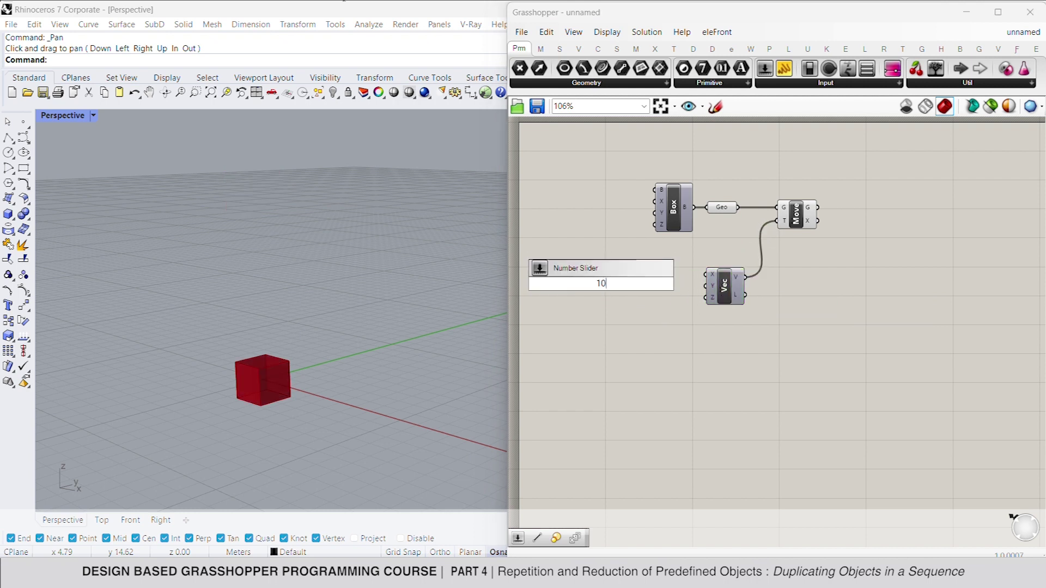
key(Return)
drag(706, 286, 670, 283)
drag(726, 282, 781, 290)
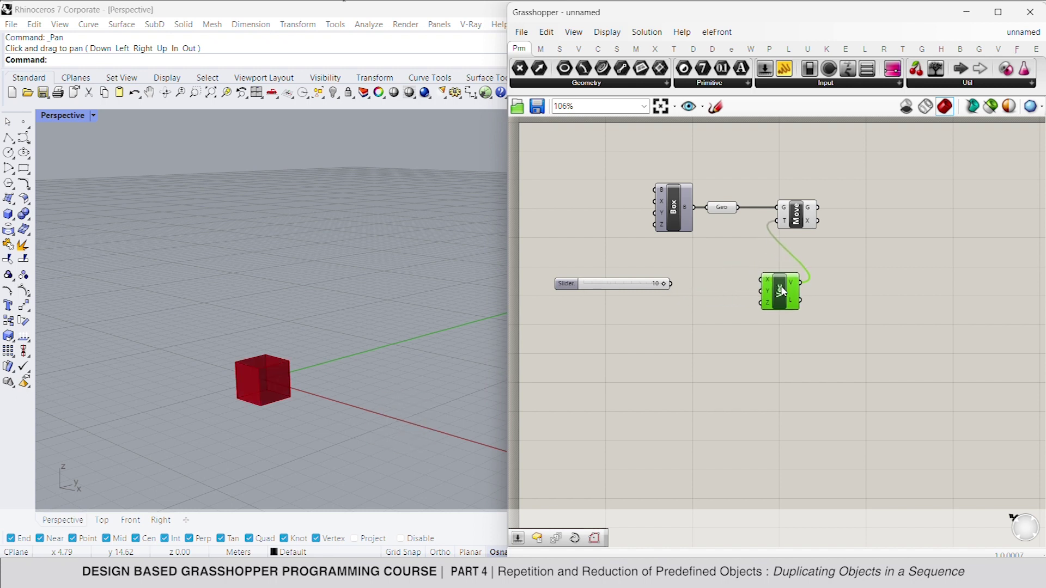
- Add a Series component between the slider and the Vector XYZ, with the slider feeding its step input
double_click(670, 311)
text(se)
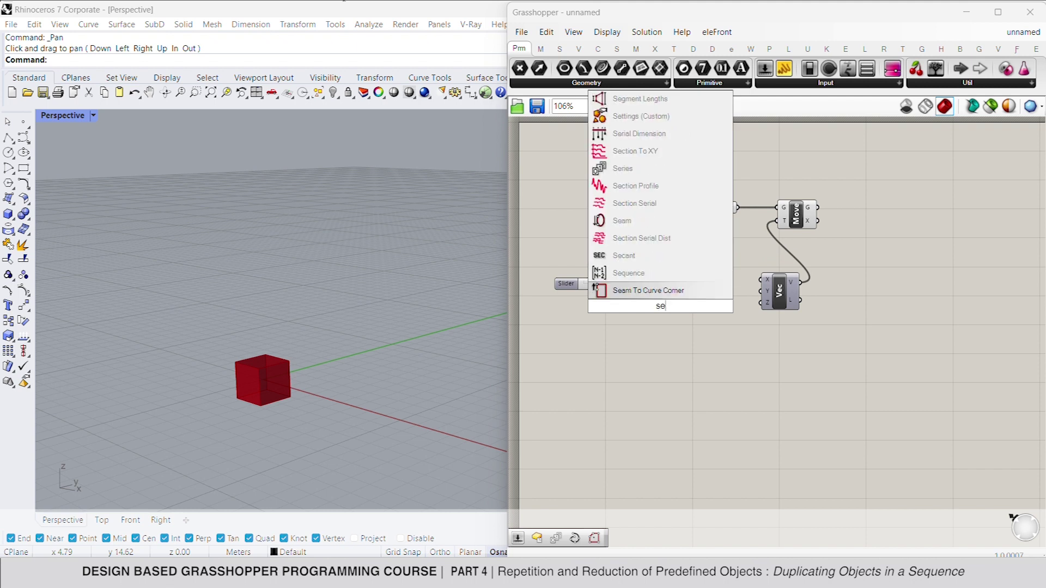
text(ries)
click(659, 290)
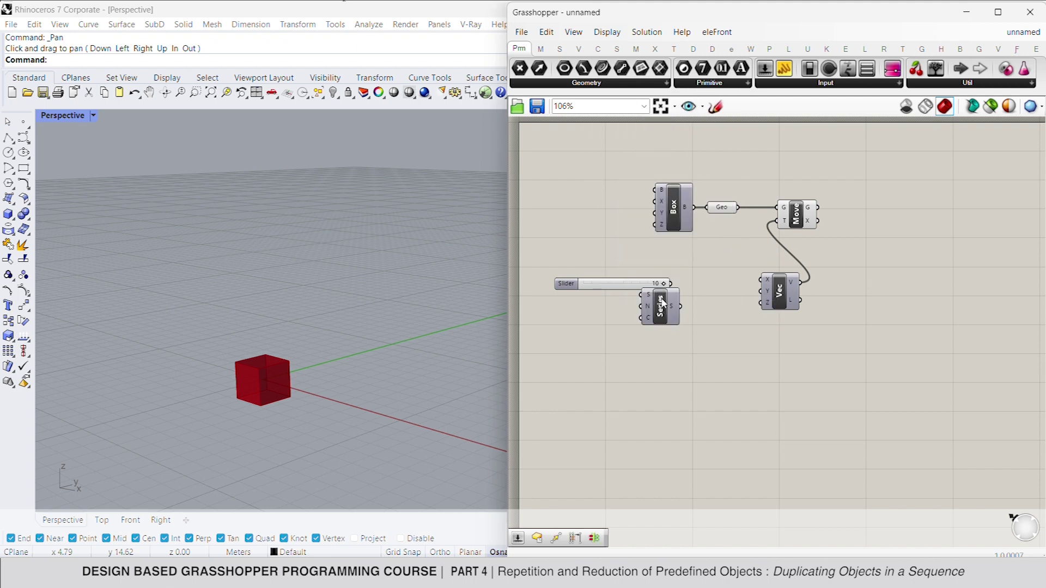
mouse_move(662, 305)
mouse_down()
mouse_move(708, 283)
mouse_move(667, 284)
mouse_move(630, 304)
mouse_move(667, 301)
mouse_move(659, 304)
mouse_up()
- Duplicate the slider to feed 10 into the Series count, and wire the Series output into the vector's X input
click(642, 286)
key(ctrl+c)
key(ctrl+v)
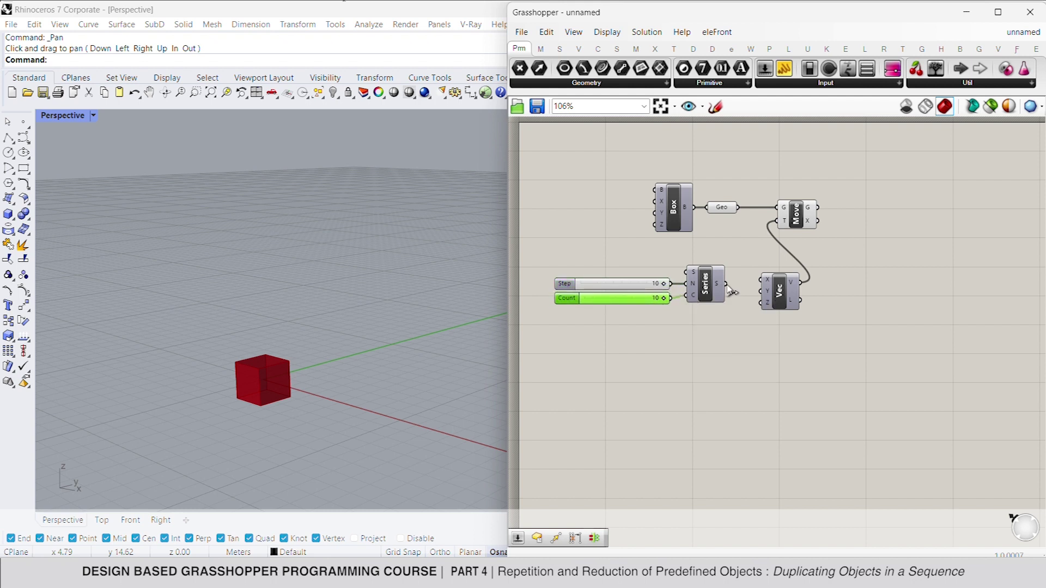
drag(727, 284, 761, 280)
scroll(164, 344, down, 10)
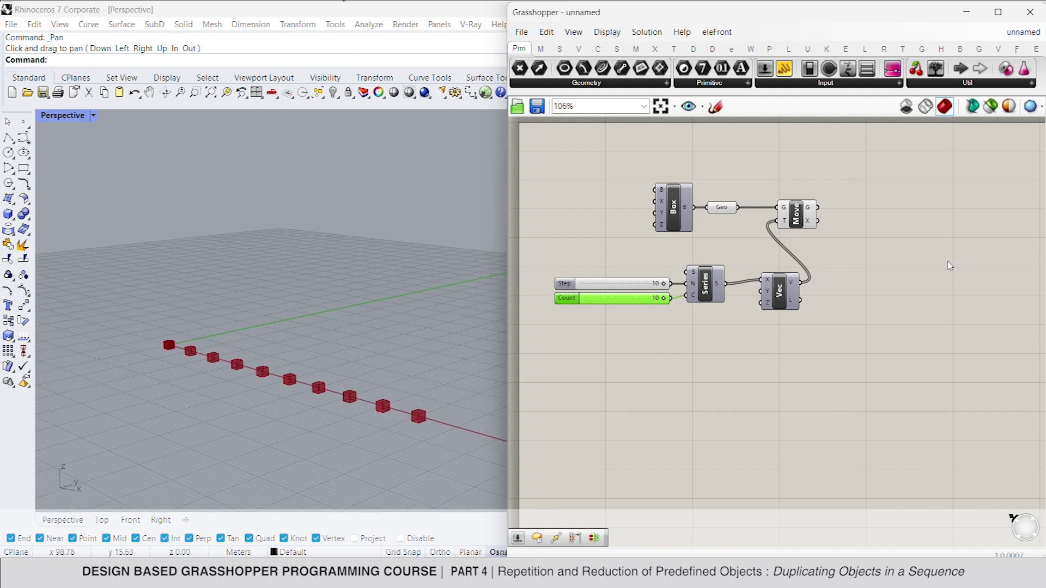
- Try the Series output on the vector's Y and Z inputs as well, and undo both connections
click(774, 342)
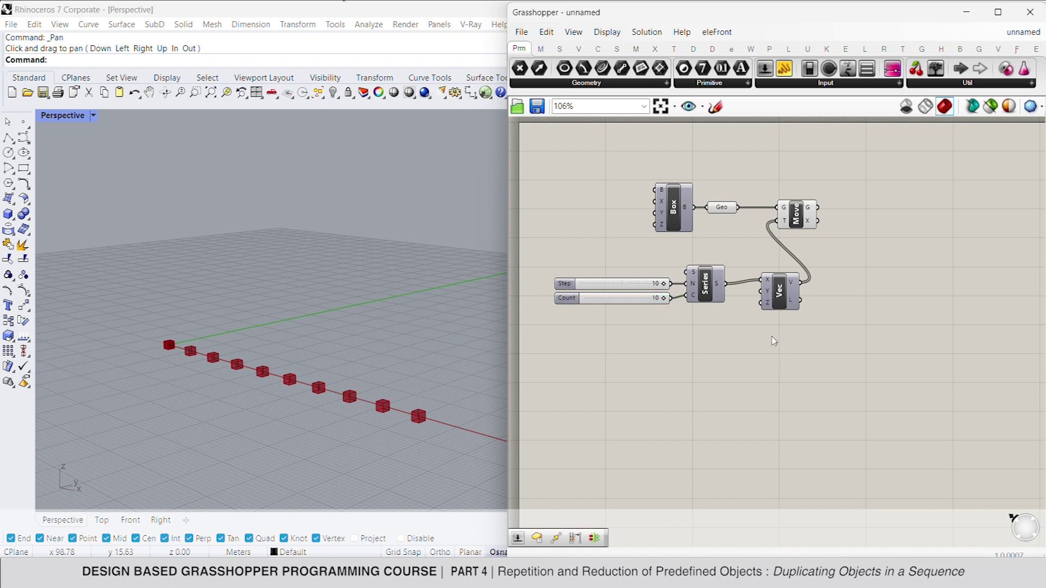
mouse_move(724, 285)
mouse_down()
mouse_move(763, 310)
mouse_move(726, 285)
mouse_up()
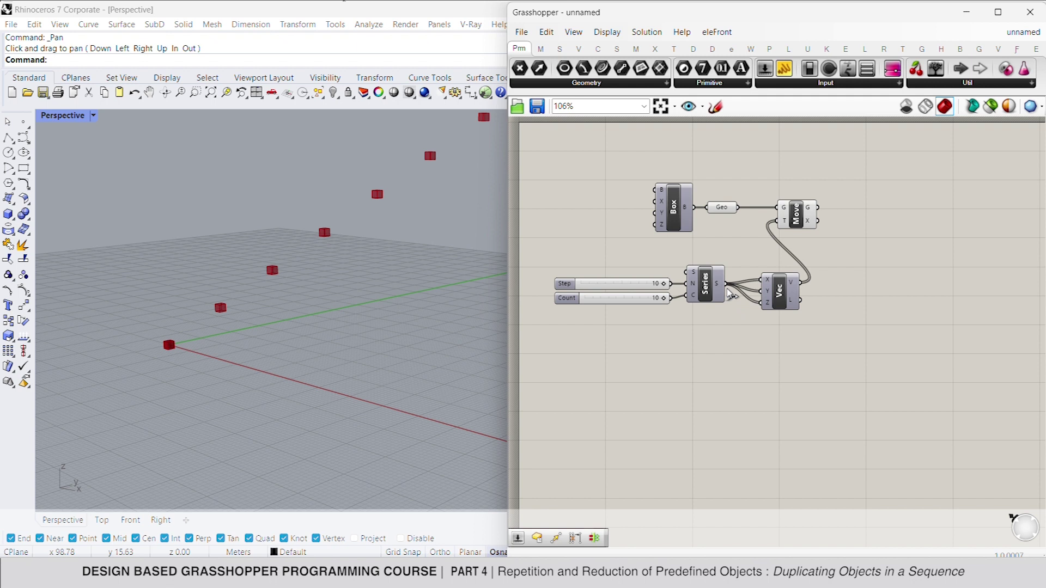
key(ctrl+z)
key(ctrl+z)
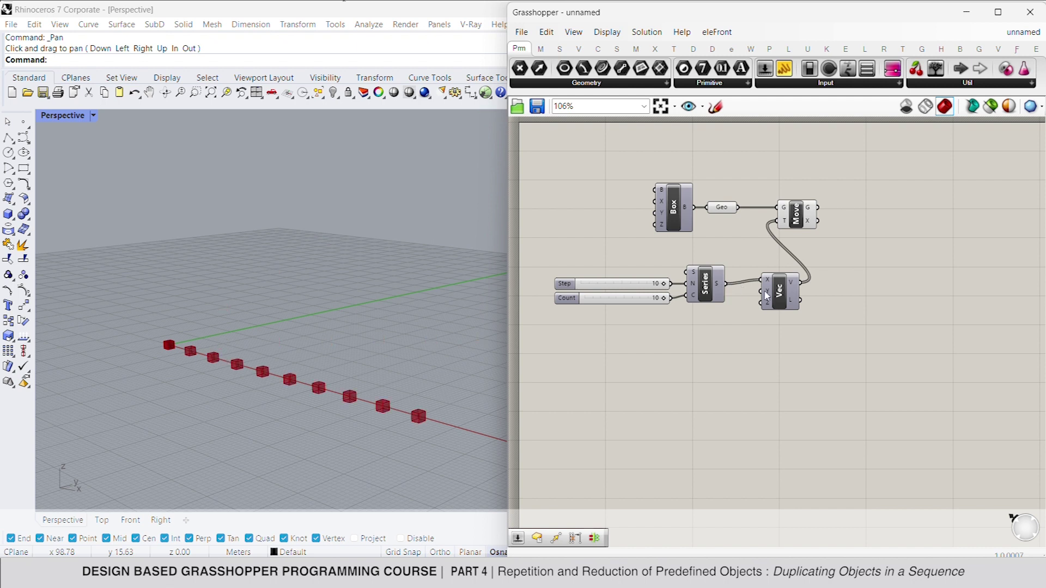
- Space the Move component farther from the Vector XYZ and graft its geometry input
right_drag(784, 290, 739, 288)
click(806, 212)
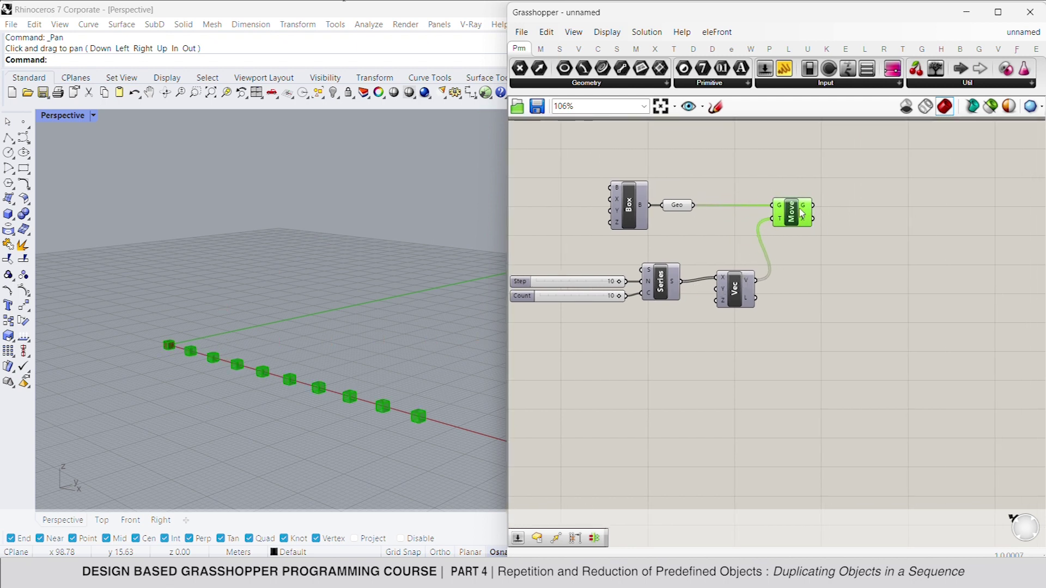
right_click(806, 211)
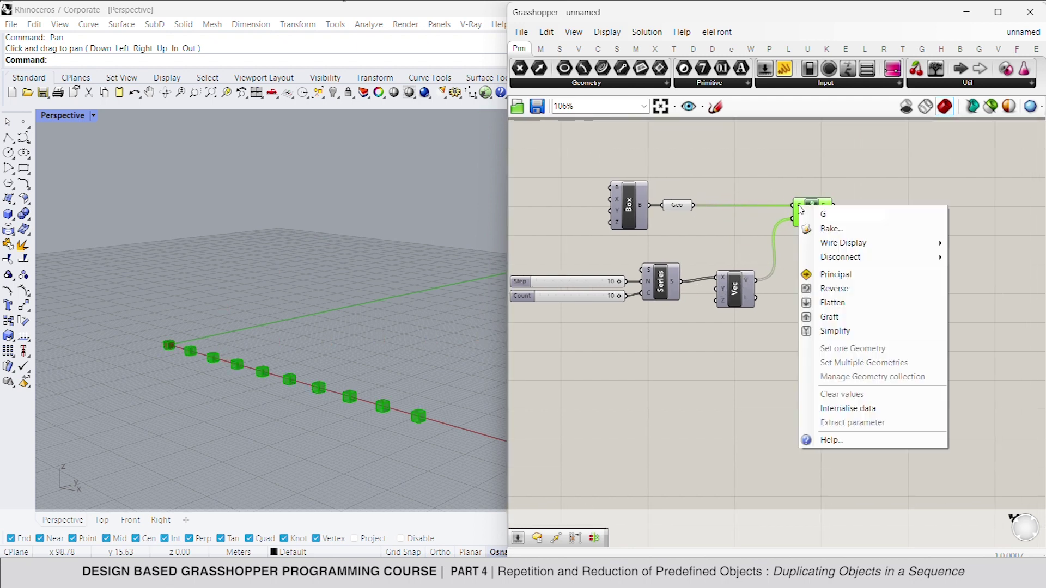
click(839, 315)
click(836, 325)
- Turn off the preview of the Geometry parameter, selecting it together with the Series and Vector XYZ components
drag(764, 354, 662, 199)
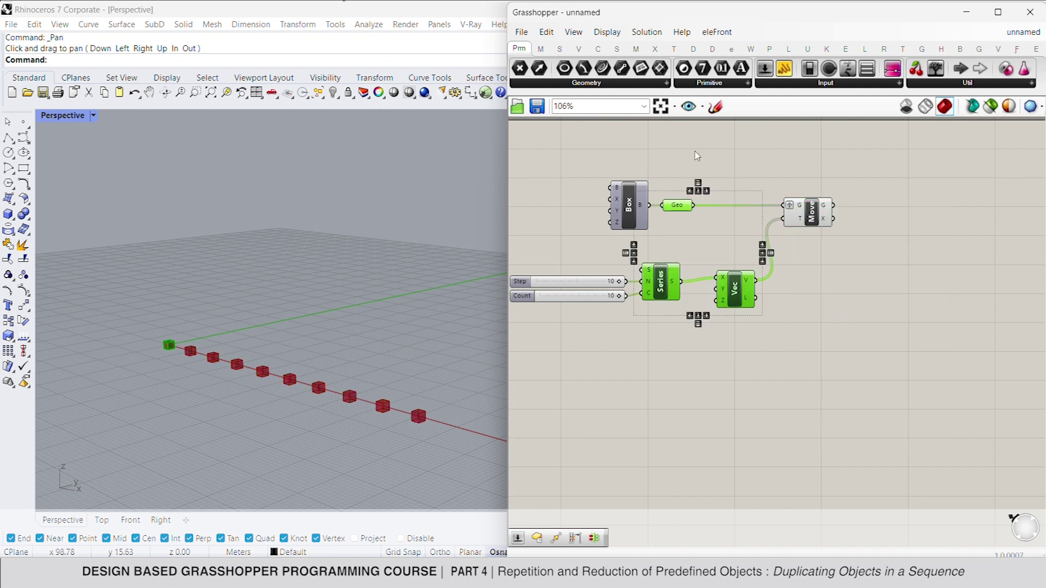
right_click(707, 144)
click(739, 162)
click(746, 159)
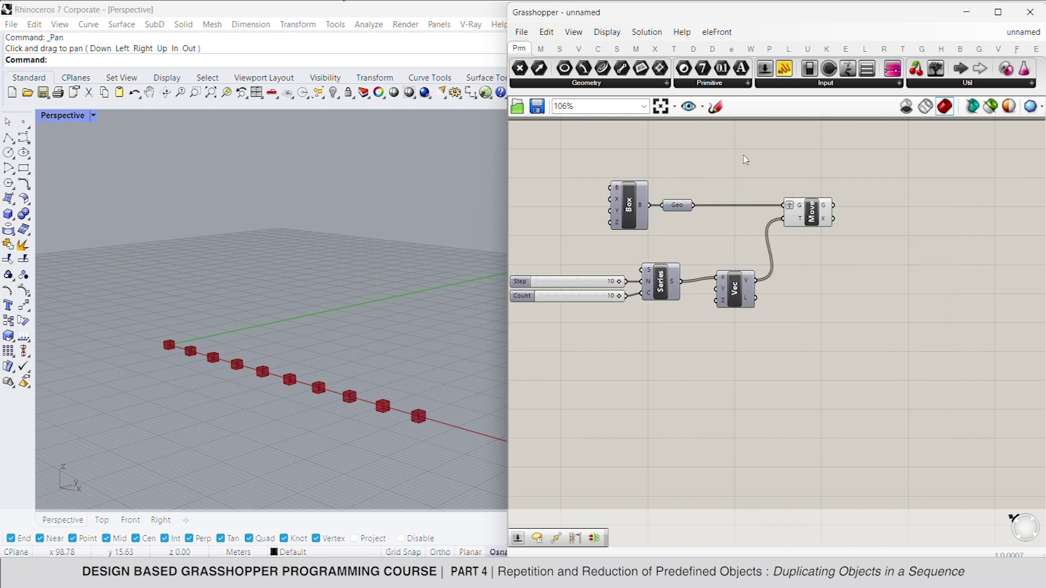
- Duplicate the Move and Vector XYZ components together and place the copies below the originals
click(811, 222)
shift+click(735, 301)
key(ctrl+c)
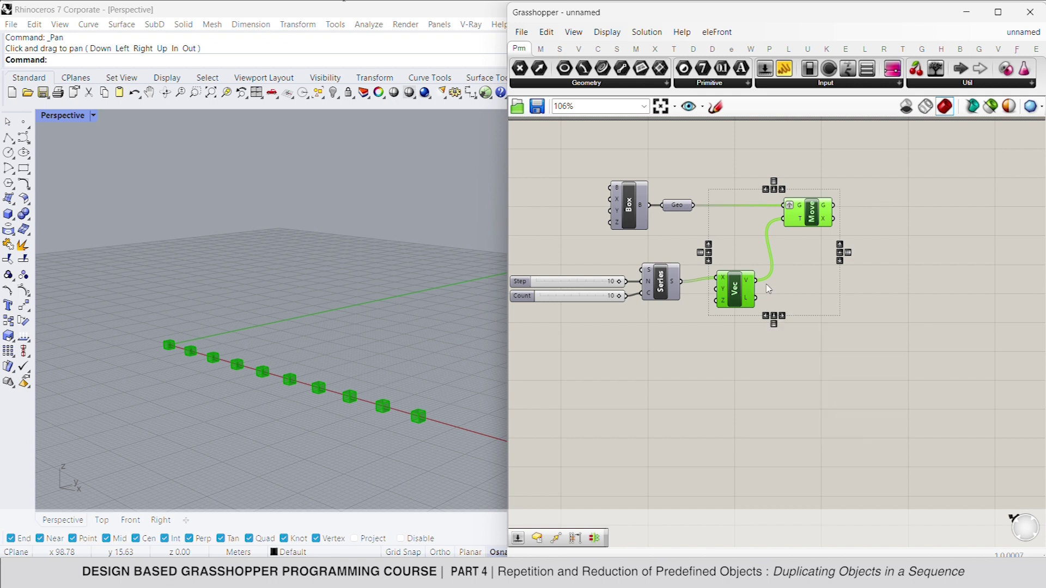
key(ctrl+v)
drag(819, 229, 856, 307)
click(725, 376)
- Rewire the copies so the Series drives the second vector's Y input instead of X and the first Move's output feeds the second Move
ctrl+drag(758, 363, 680, 281)
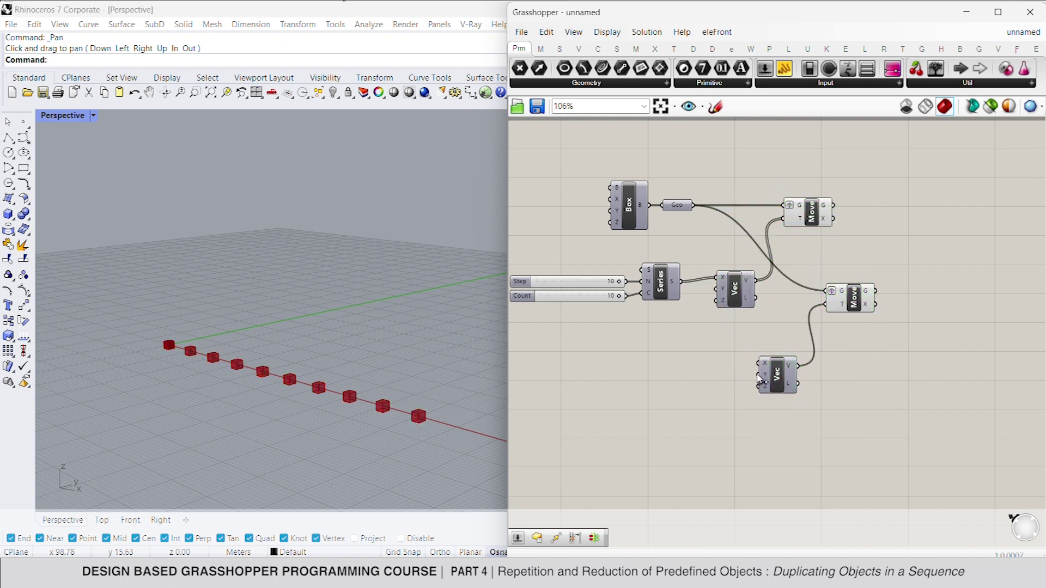
drag(825, 290, 834, 205)
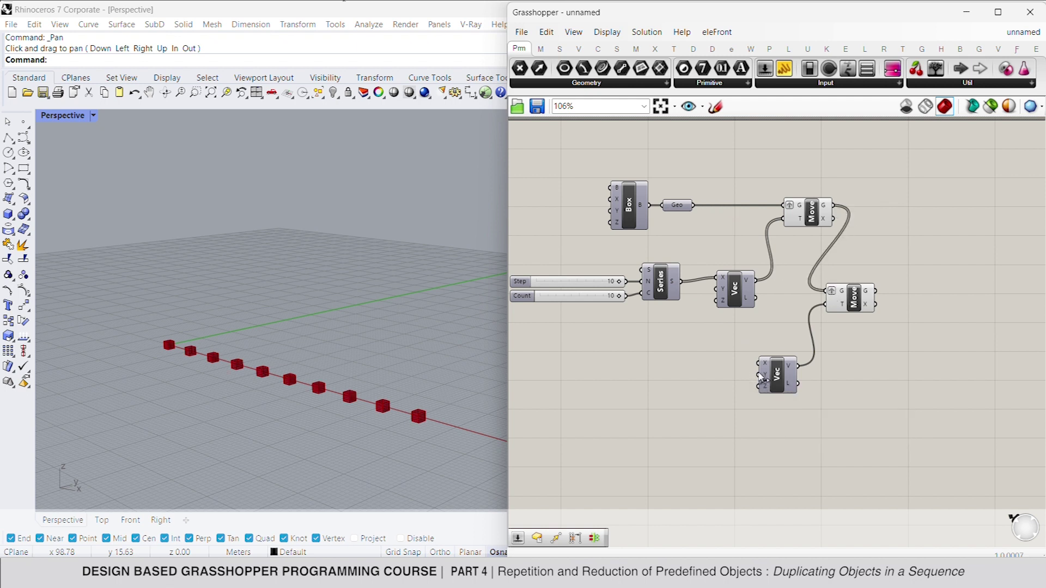
drag(760, 376, 688, 291)
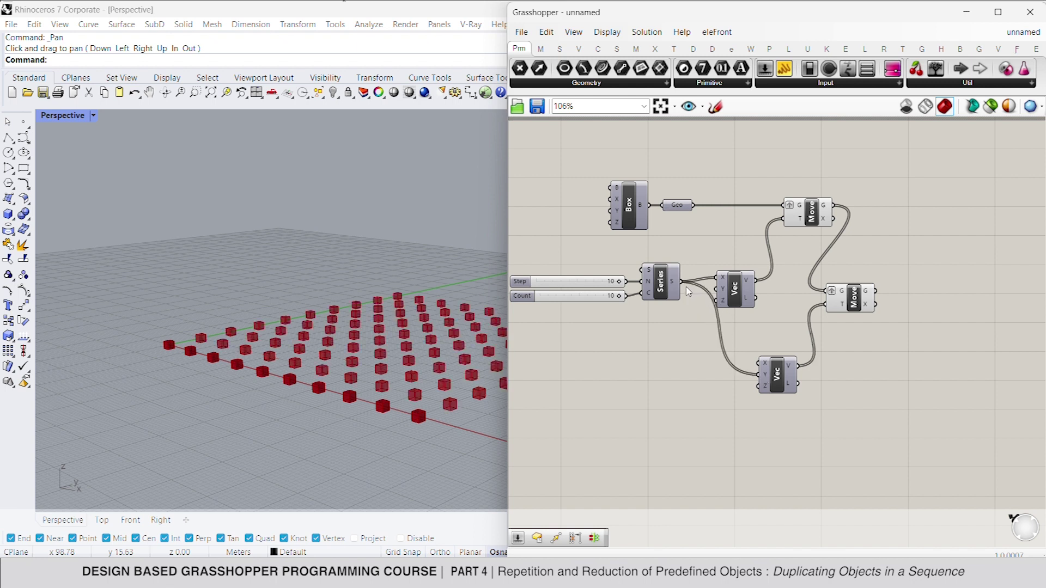
- Turn off the preview of the first Move component
click(815, 211)
right_click(840, 169)
click(861, 192)
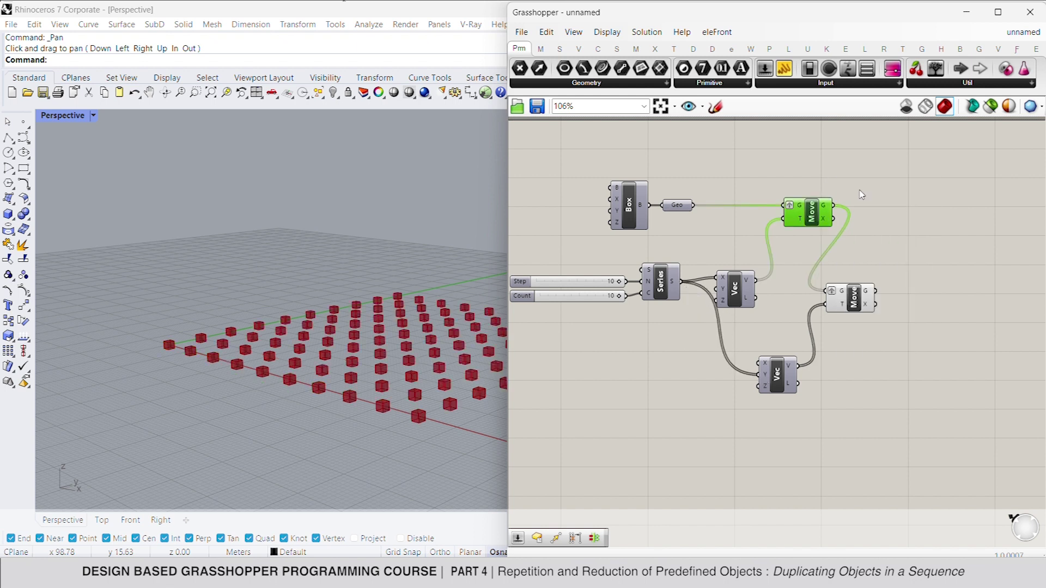
- Duplicate the second Move with its Vector XYZ component and place the copies below the originals
click(854, 308)
click(876, 452)
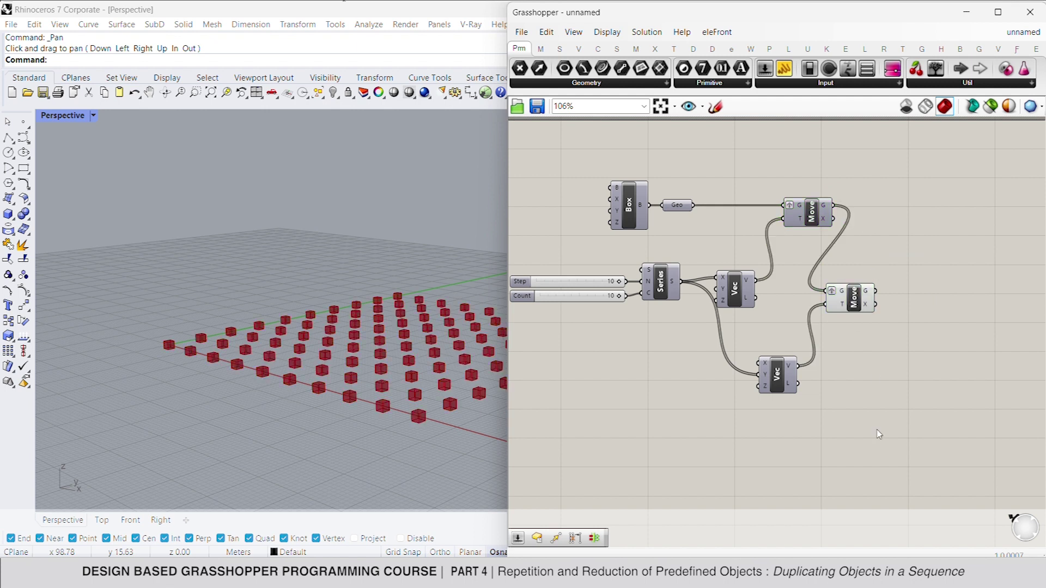
drag(887, 457, 910, 360)
click(831, 464)
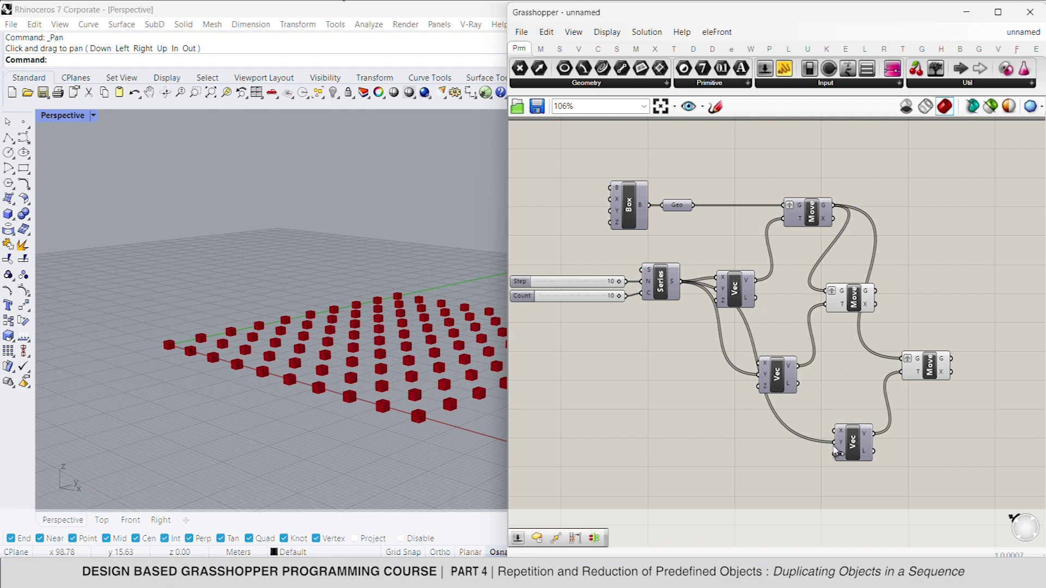
- Switch the Series connection on the third vector from Y to Z, and feed the third Move's geometry from the second Move's output
mouse_move(833, 445)
ctrl+mouse_down()
mouse_move(740, 363)
mouse_move(683, 283)
mouse_move(710, 359)
mouse_move(836, 454)
ctrl+mouse_up()
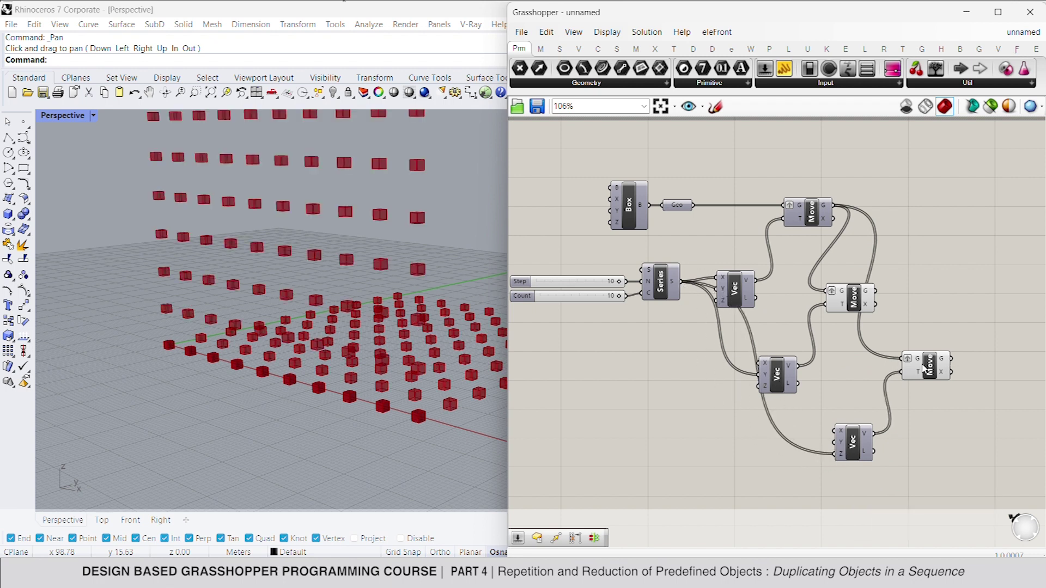
drag(906, 360, 875, 290)
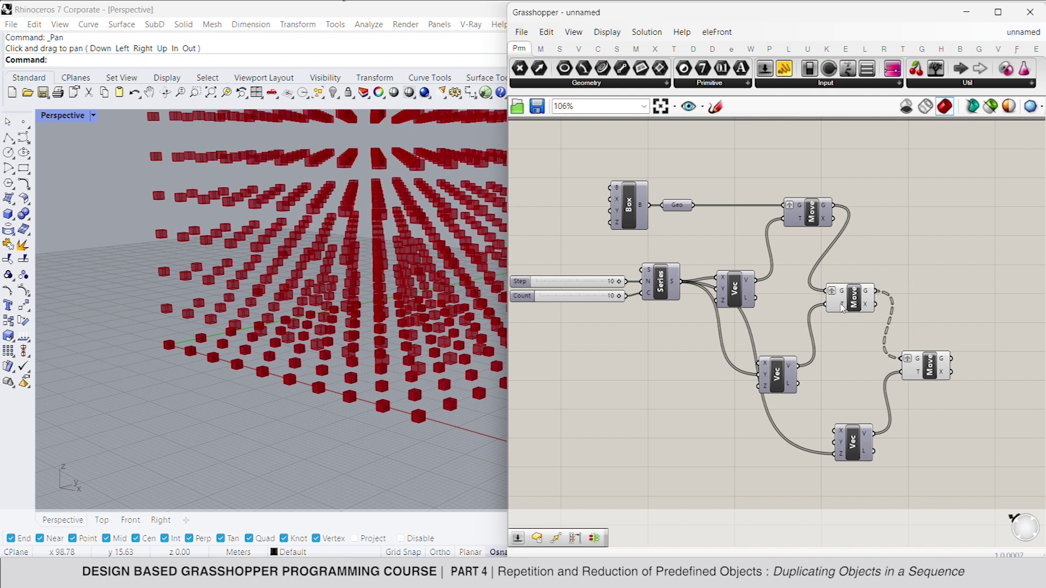
scroll(391, 368, down, 5)
scroll(433, 327, up, 2)
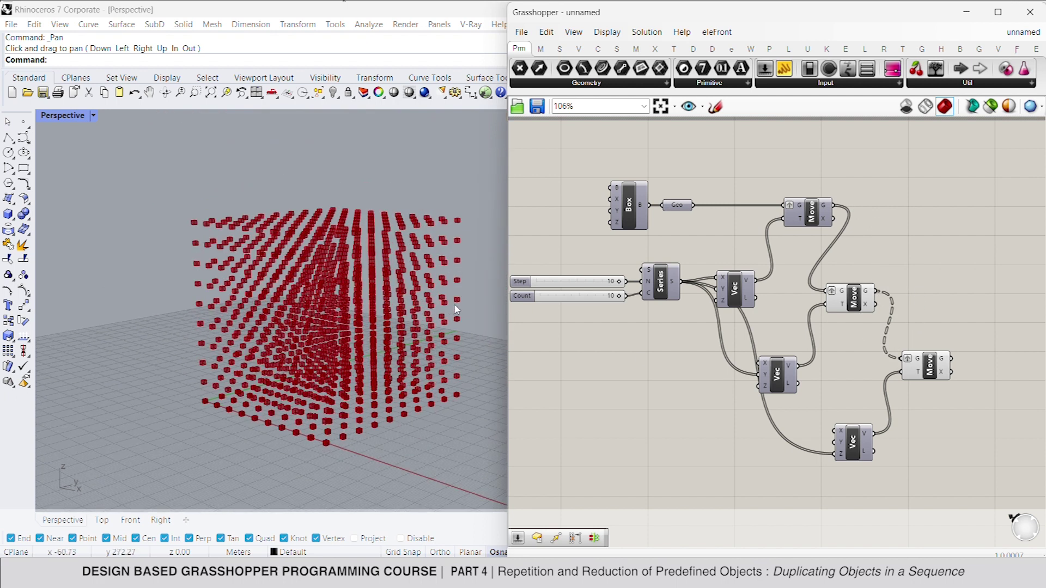
- Drive the third vector's Z input from a separate copy of the Series and its sliders, with Step 9 and Count 3
right_drag(433, 336, 483, 339)
click(776, 375)
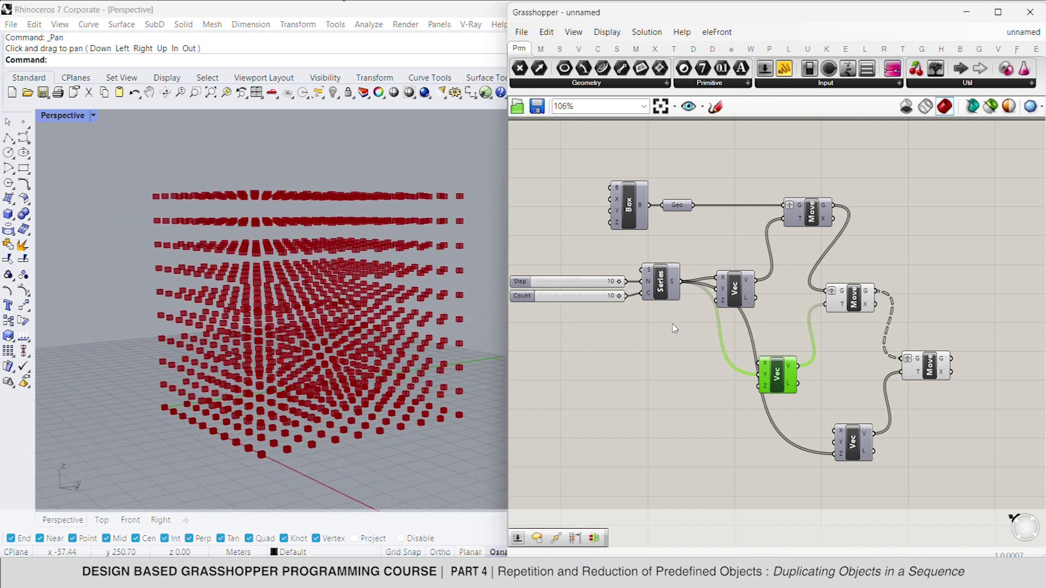
drag(675, 328, 835, 454)
click(768, 459)
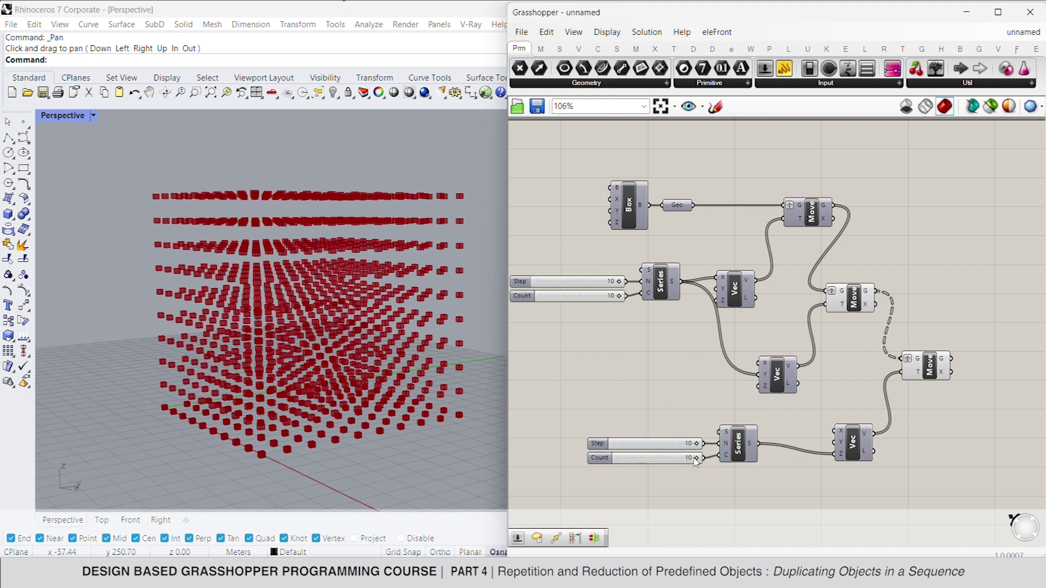
drag(696, 460, 642, 461)
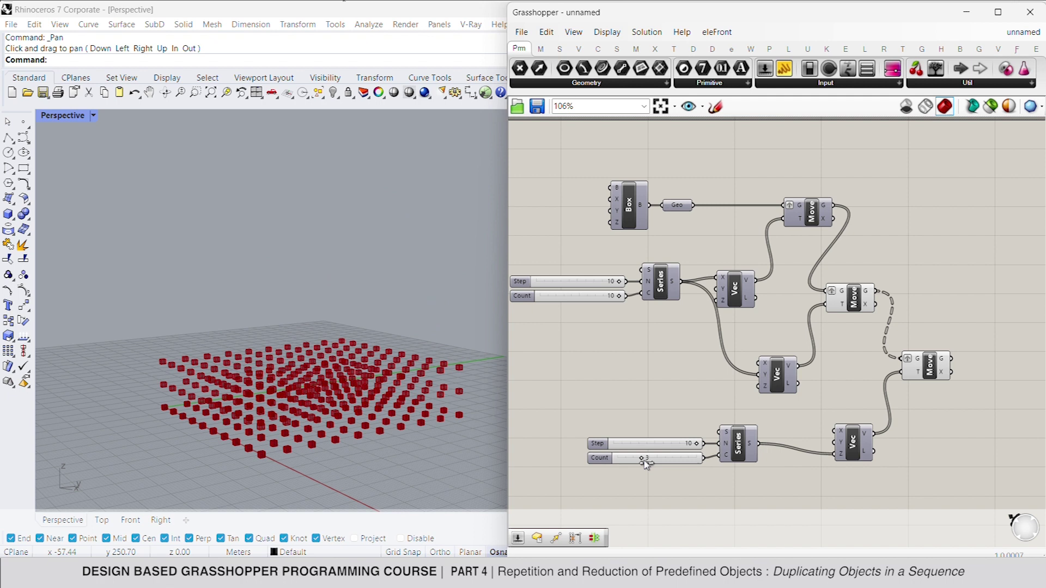
mouse_move(697, 444)
mouse_down()
mouse_move(670, 445)
mouse_move(687, 450)
mouse_up()
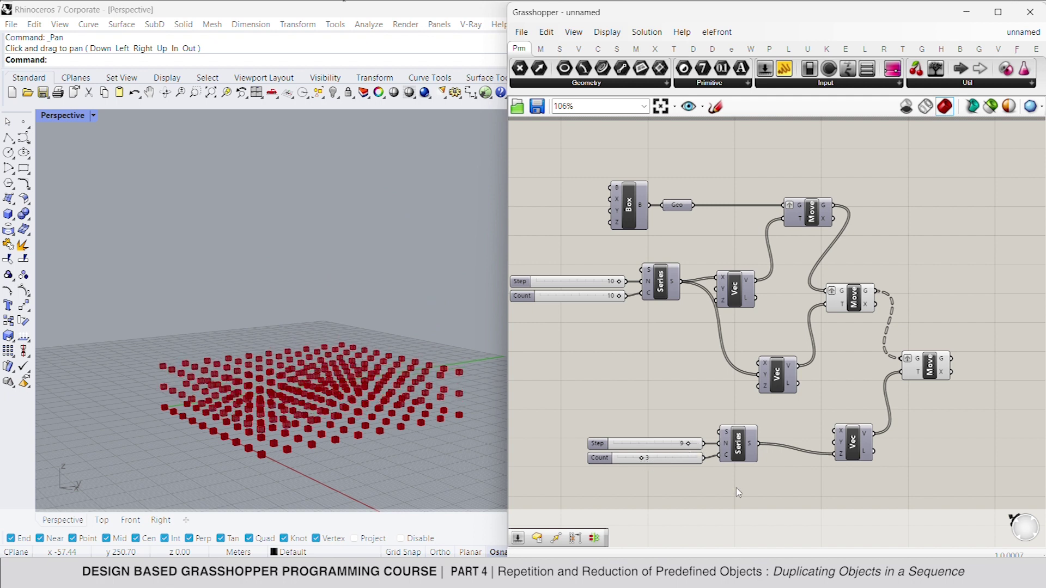
- Turn off the preview of the second and third Move components and the third vector
scroll(747, 464, down, 2)
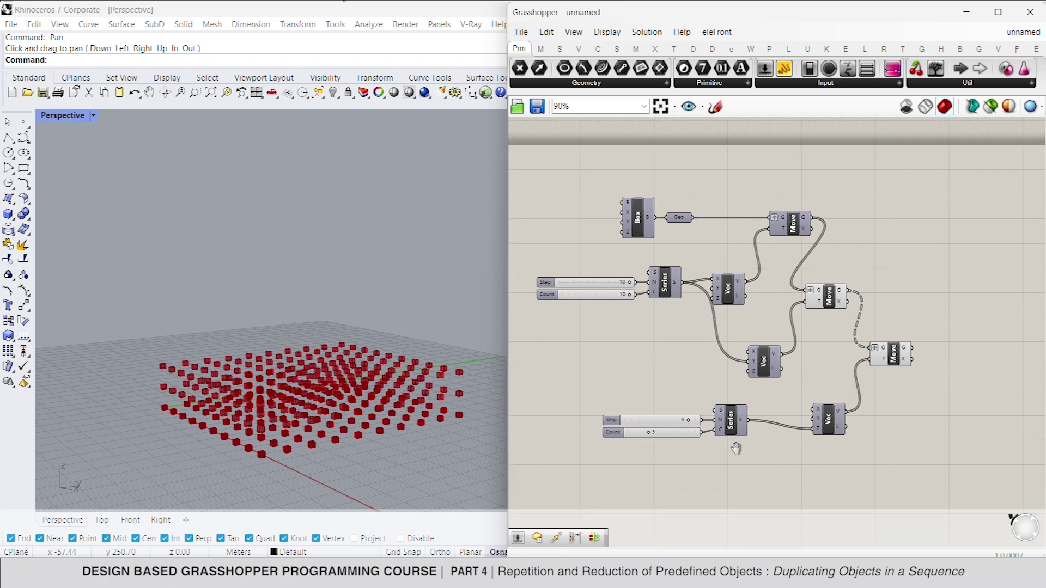
right_drag(736, 448, 737, 378)
drag(934, 425, 838, 157)
middle_click(893, 156)
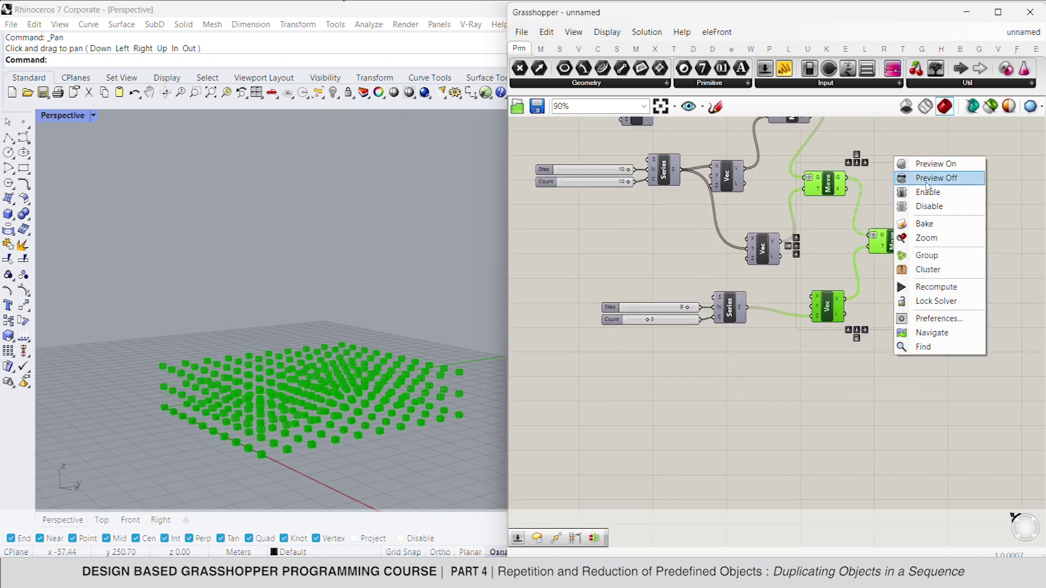
click(925, 182)
right_drag(871, 173, 868, 326)
click(859, 288)
- Duplicate the Box with its Geometry parameter and place the copies in the empty canvas area below the grid definition
drag(688, 201, 613, 272)
key(ctrl+c)
key(ctrl+v)
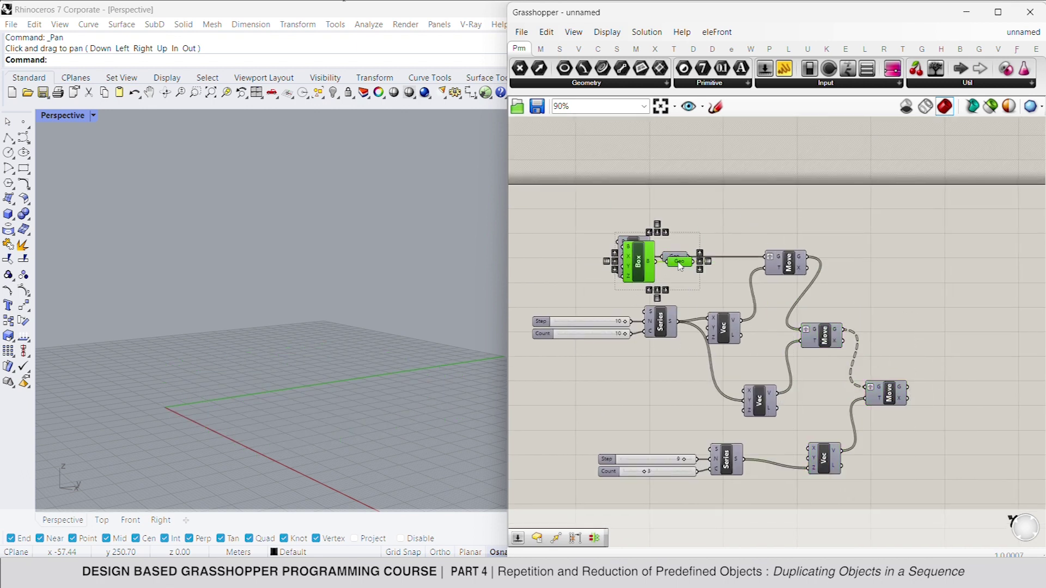
drag(678, 263, 685, 457)
right_drag(685, 457, 691, 223)
drag(691, 222, 702, 420)
right_drag(708, 443, 686, 274)
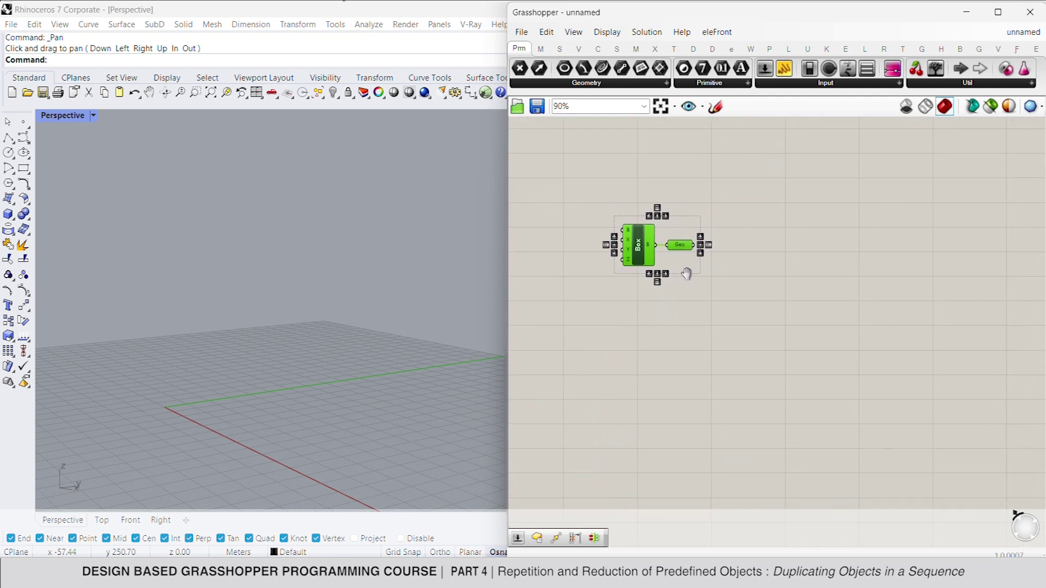
click(741, 303)
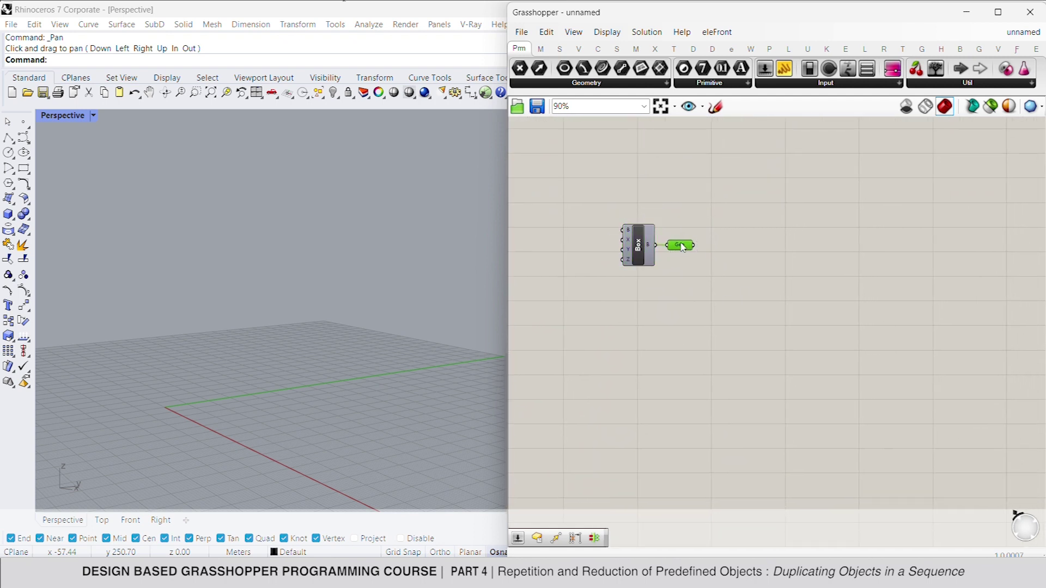
- Turn on the preview of the copied Geometry parameter
right_click(731, 224)
click(744, 230)
click(744, 254)
- Add a Vector XYZ component below the copied Box
double_click(657, 338)
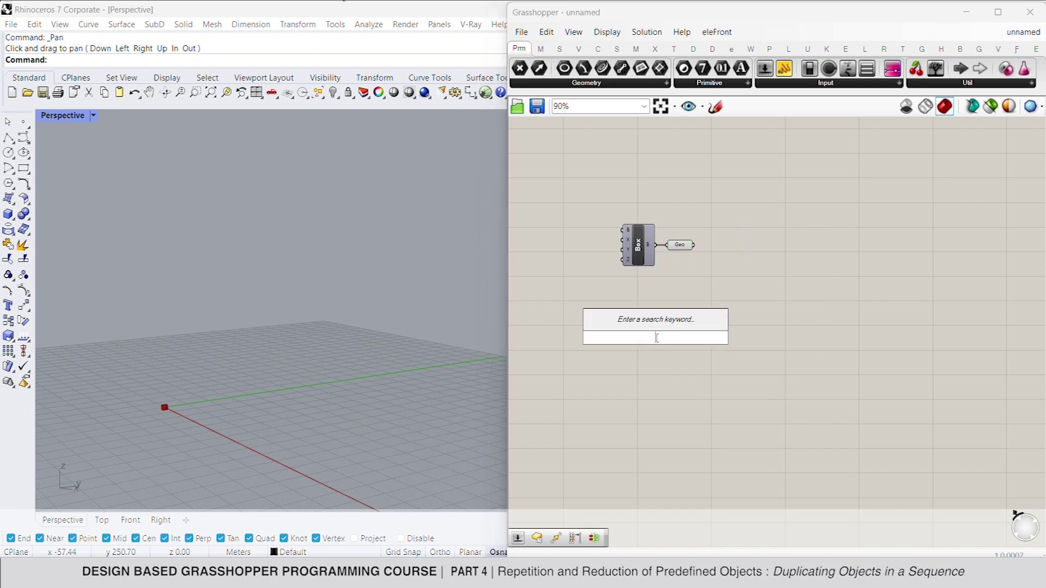
text(xyz)
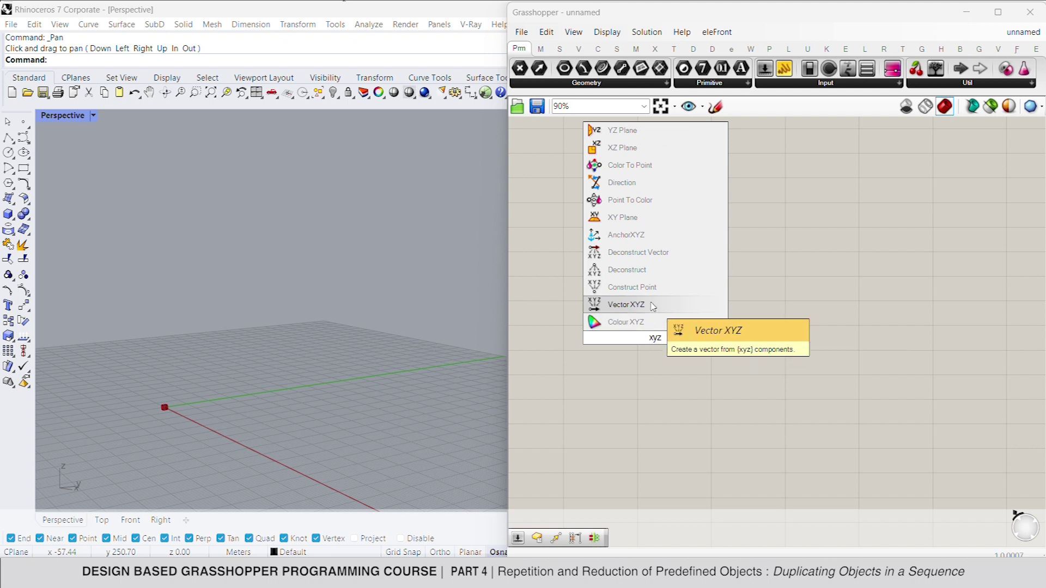
click(654, 307)
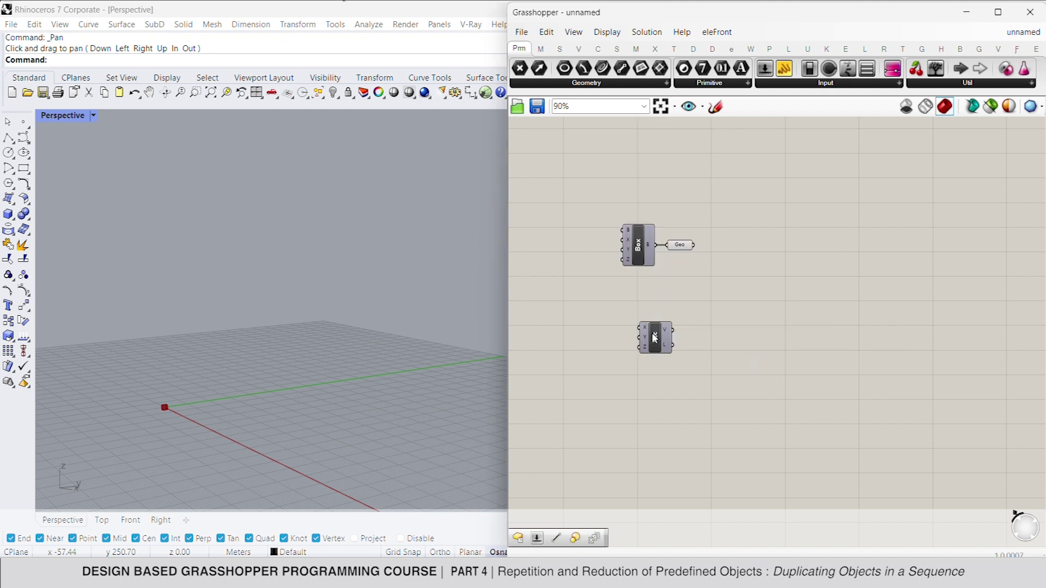
- Create a number slider with value 50 and duplicate it to supply the vector's X, Y and Z inputs
double_click(574, 324)
text(5)
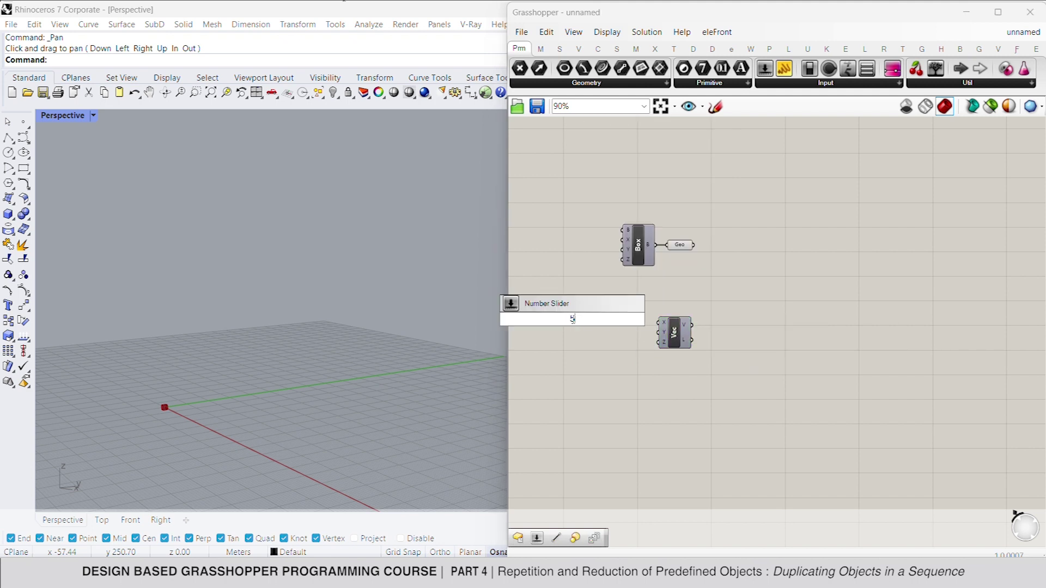
text(0)
key(Return)
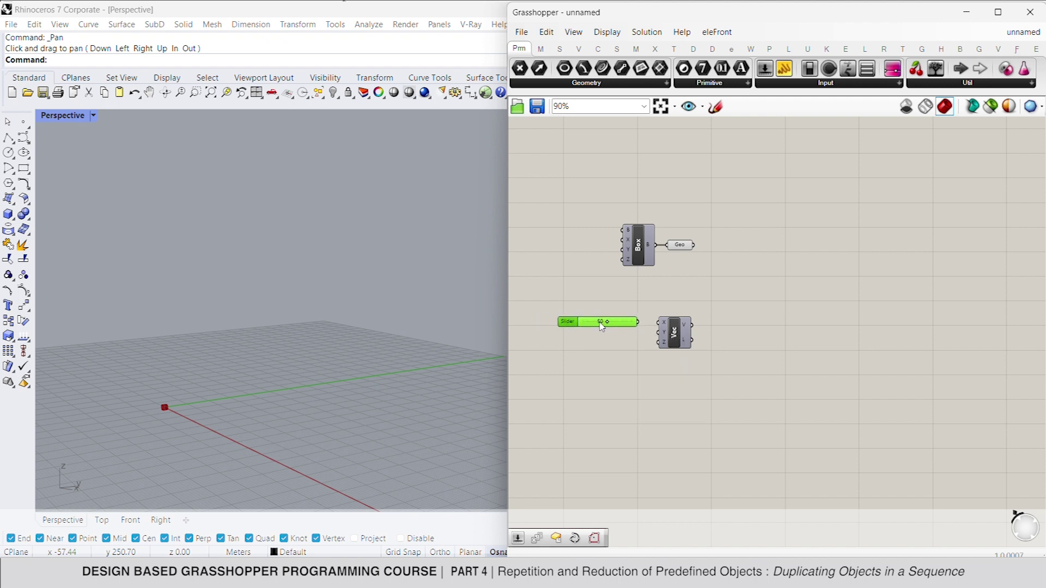
drag(660, 327, 637, 346)
key(ctrl+c)
key(ctrl+v)
- Duplicate the vector and its sliders twice below, setting the first vector to 12, 0, 11 and the third's Y and Z to 21 and 26
drag(675, 371, 592, 304)
alt+drag(675, 339, 672, 428)
click(705, 406)
drag(608, 322, 588, 346)
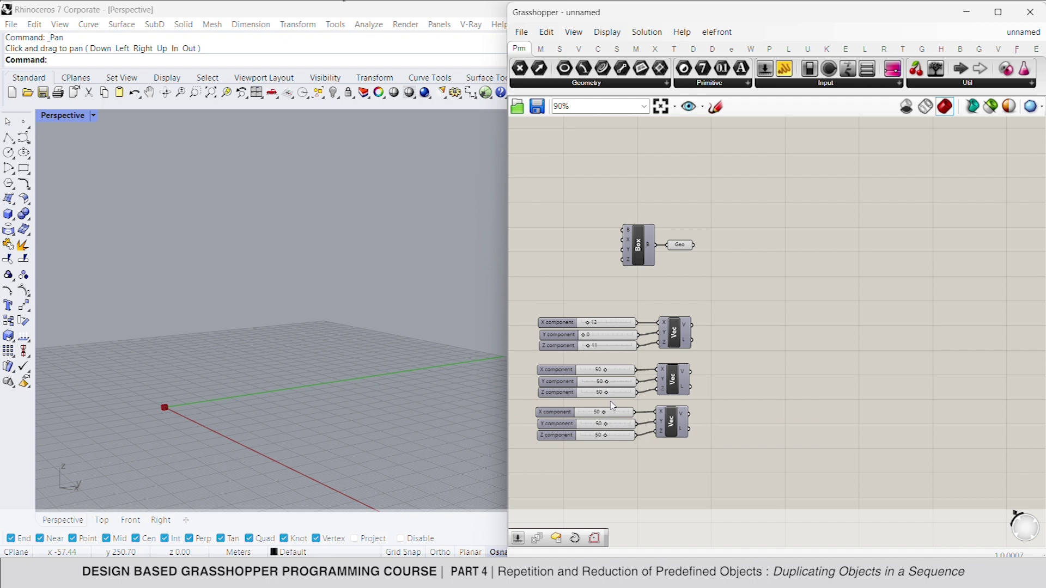
mouse_move(604, 413)
mouse_down()
mouse_move(584, 413)
mouse_move(594, 435)
mouse_move(591, 424)
mouse_up()
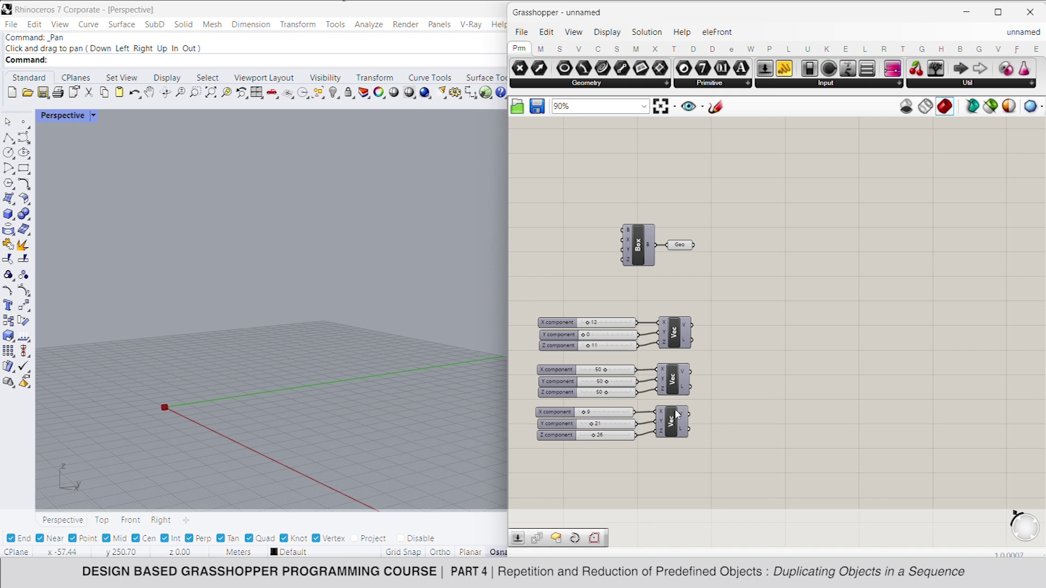
- Add an Interpolate curve component and connect all three vectors to its vertices input
double_click(750, 333)
text(inter)
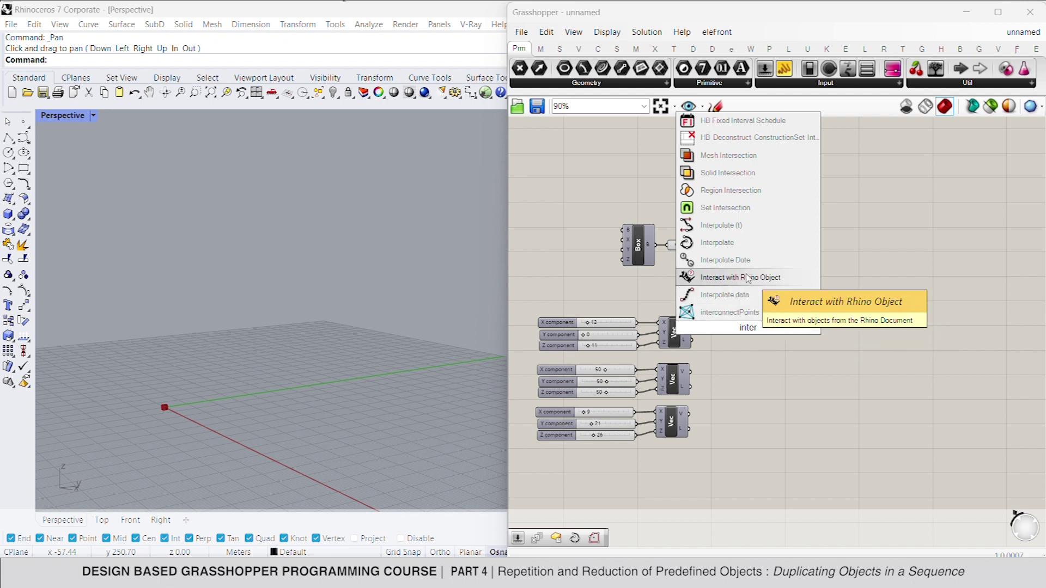
click(744, 246)
drag(734, 319, 695, 371)
shift+drag(738, 316, 695, 423)
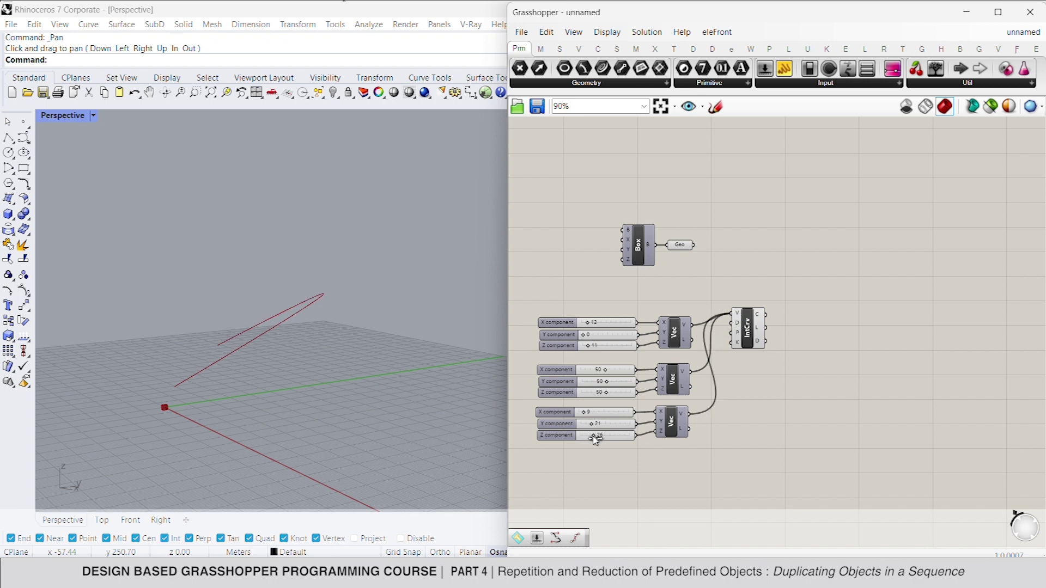
- Reshape the curve by setting the first vector's Z to 0 and the third vector to X 100, Y 30, Z 100
drag(594, 436, 629, 412)
drag(609, 439, 632, 434)
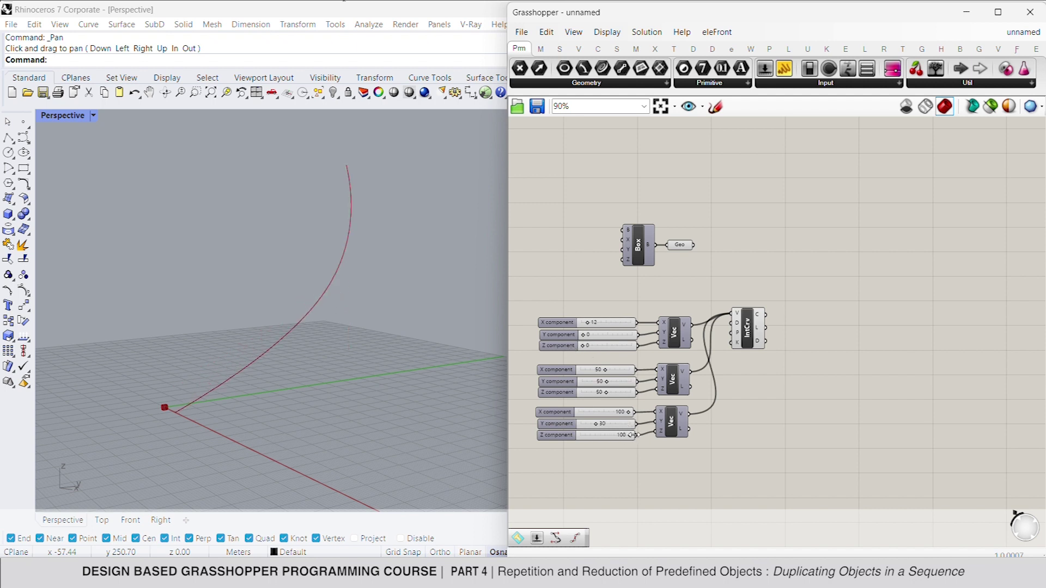
- Add a Divide Curve component and connect the interpolated curve to its curve input
double_click(802, 326)
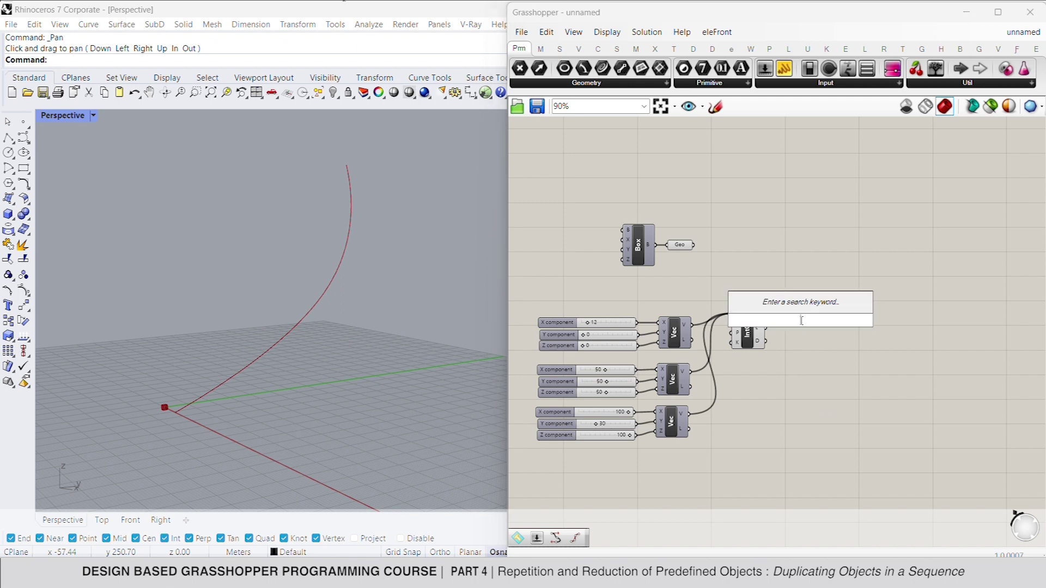
text(divide)
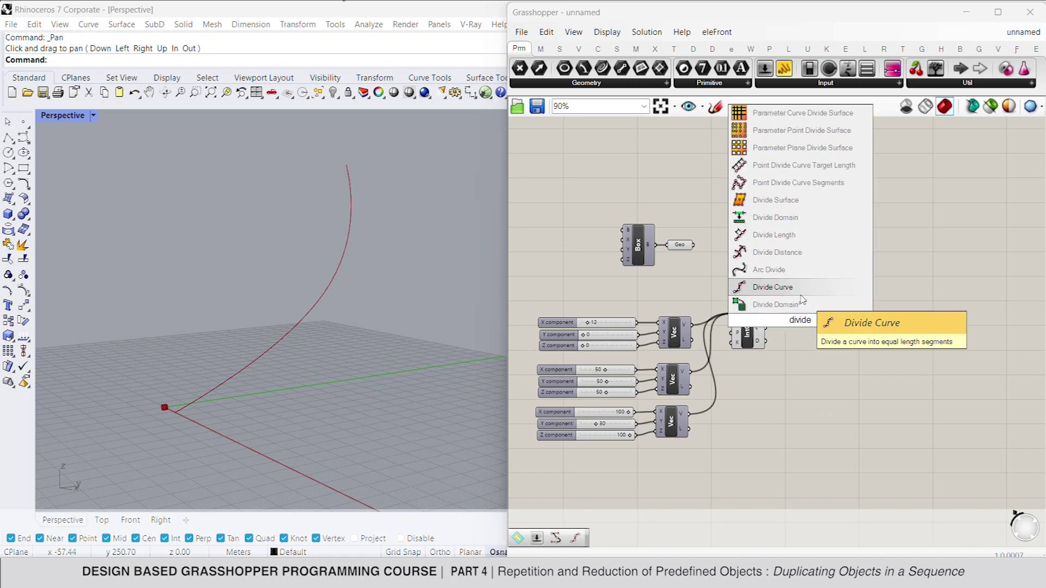
click(772, 287)
drag(807, 323, 843, 340)
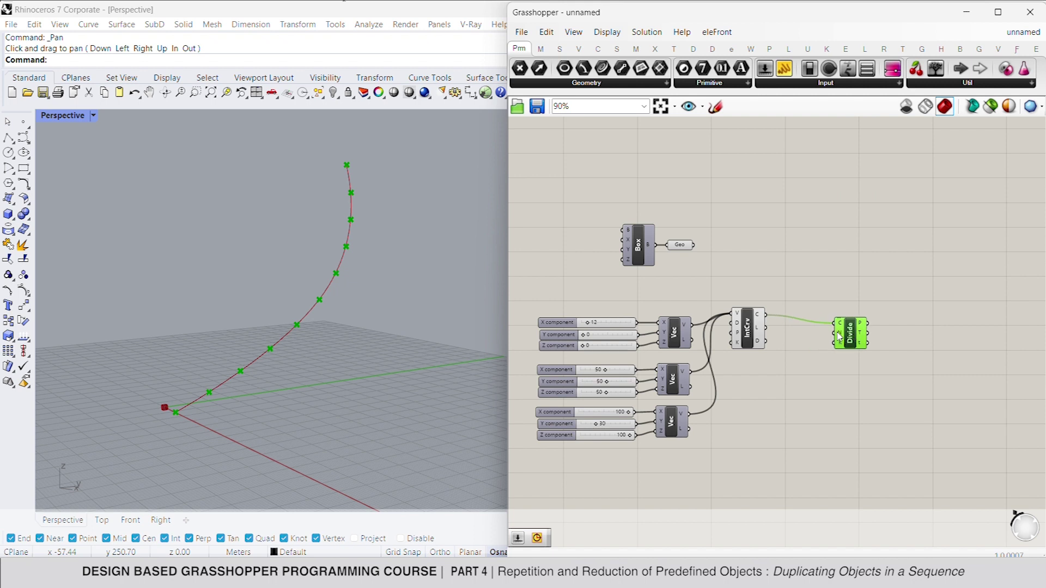
- Create a number slider with value 50 and connect it to the Divide Curve's count input
mouse_move(839, 336)
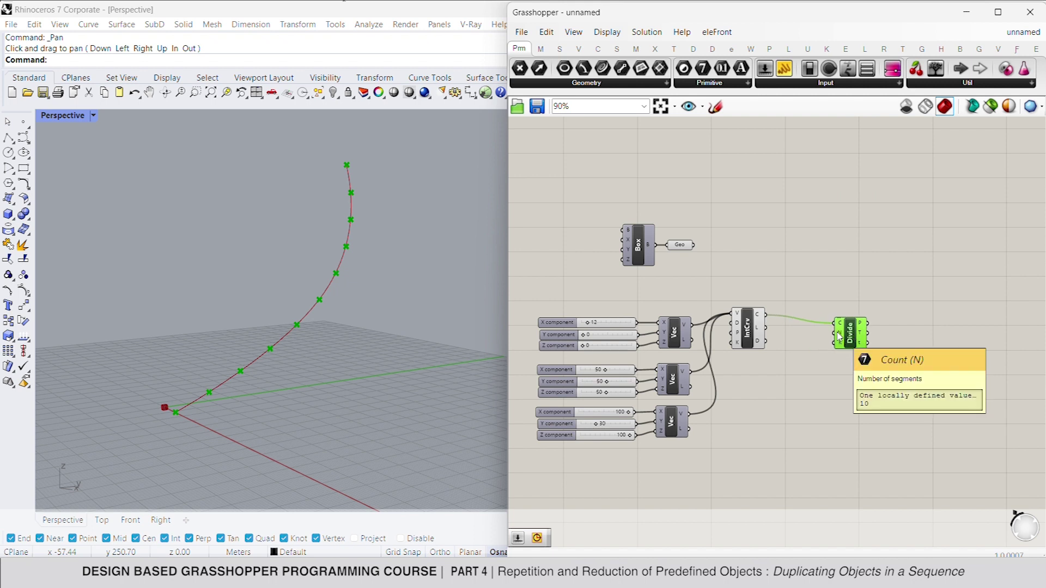
double_click(762, 375)
text(50)
key(Return)
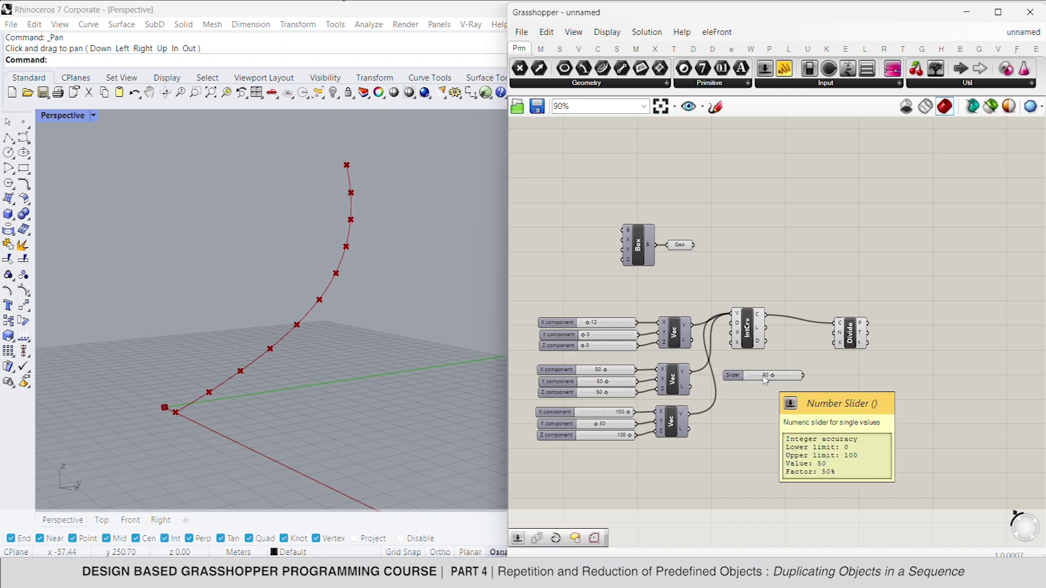
drag(834, 332, 802, 375)
- Add a Move To Point component and connect the Geometry parameter to its geometry input
right_drag(861, 297, 777, 311)
double_click(802, 292)
text(move)
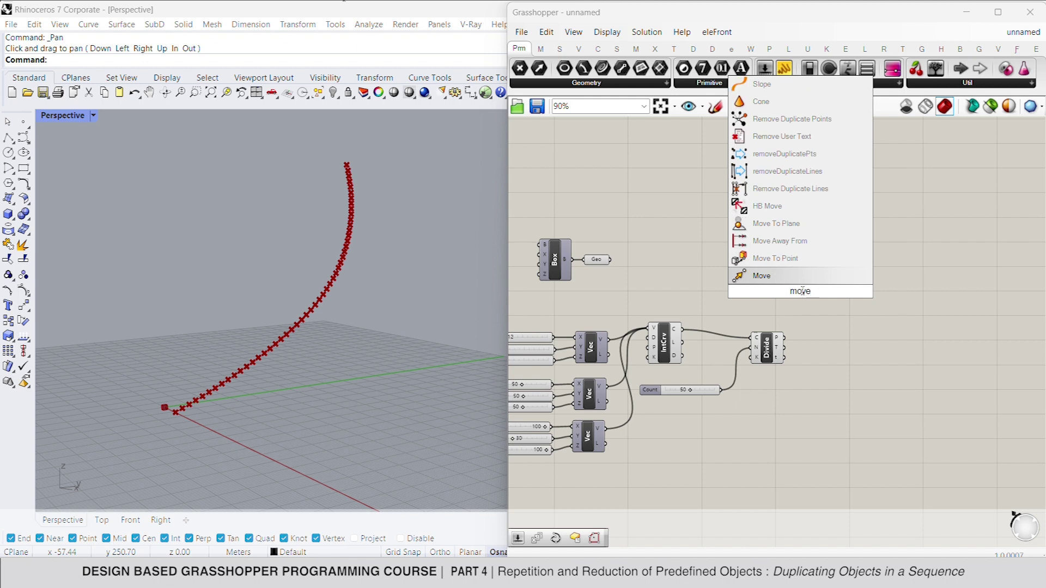
click(802, 261)
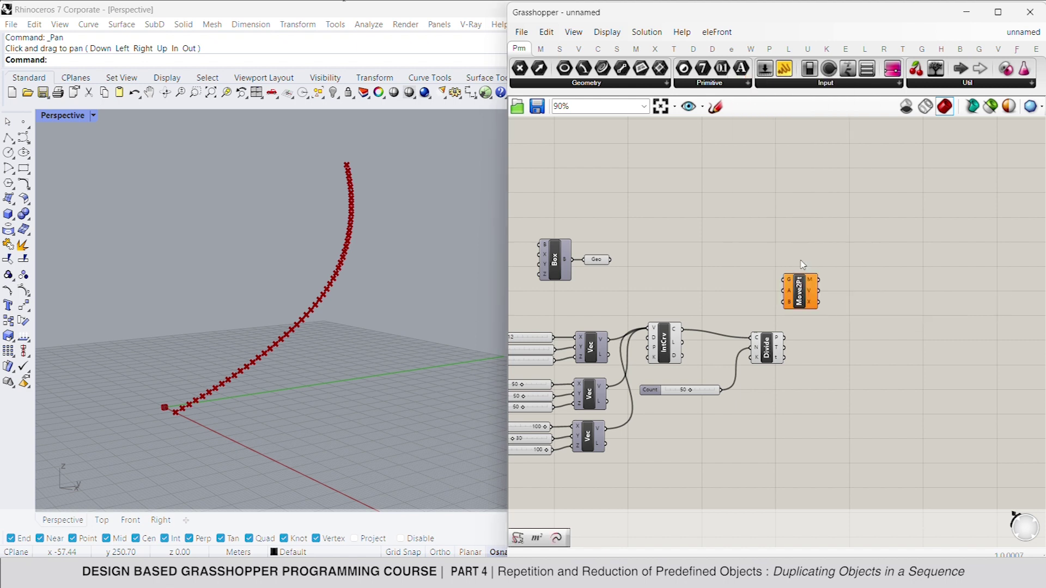
drag(799, 297, 613, 261)
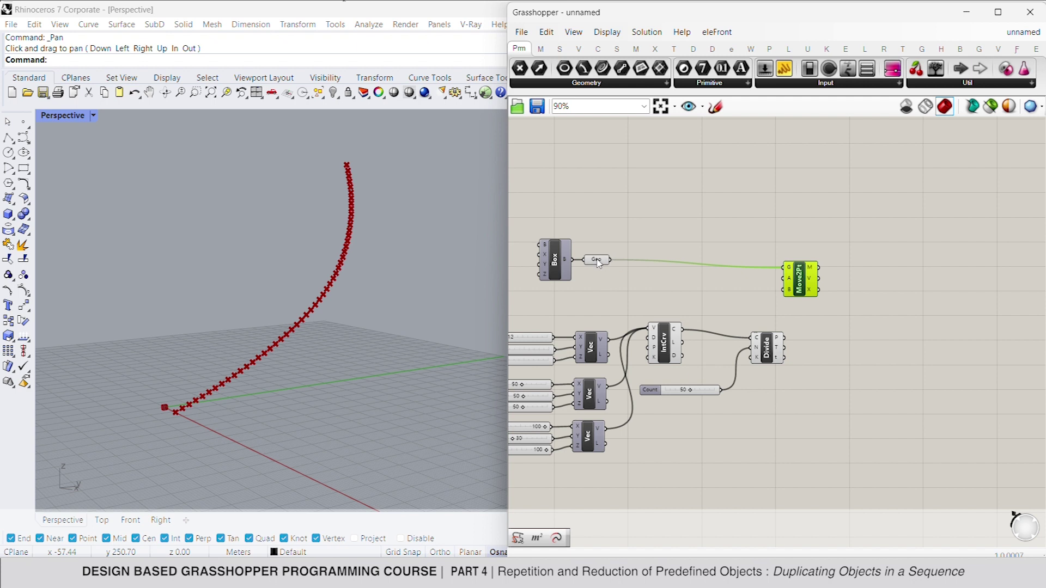
- Add an Area component beside the Geometry parameter and connect that geometry to it
double_click(636, 274)
text(area)
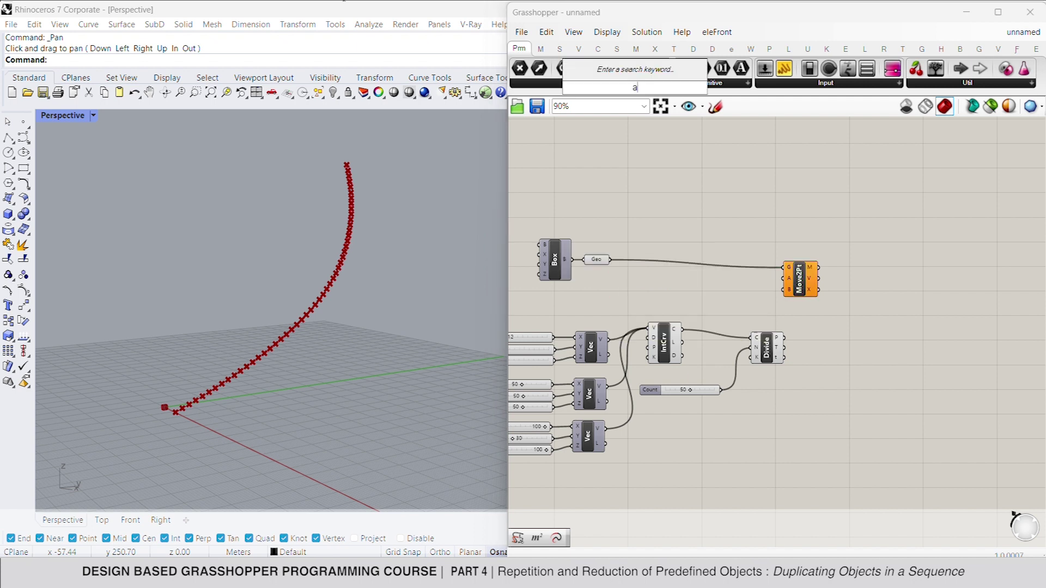
key(Return)
drag(620, 276, 611, 260)
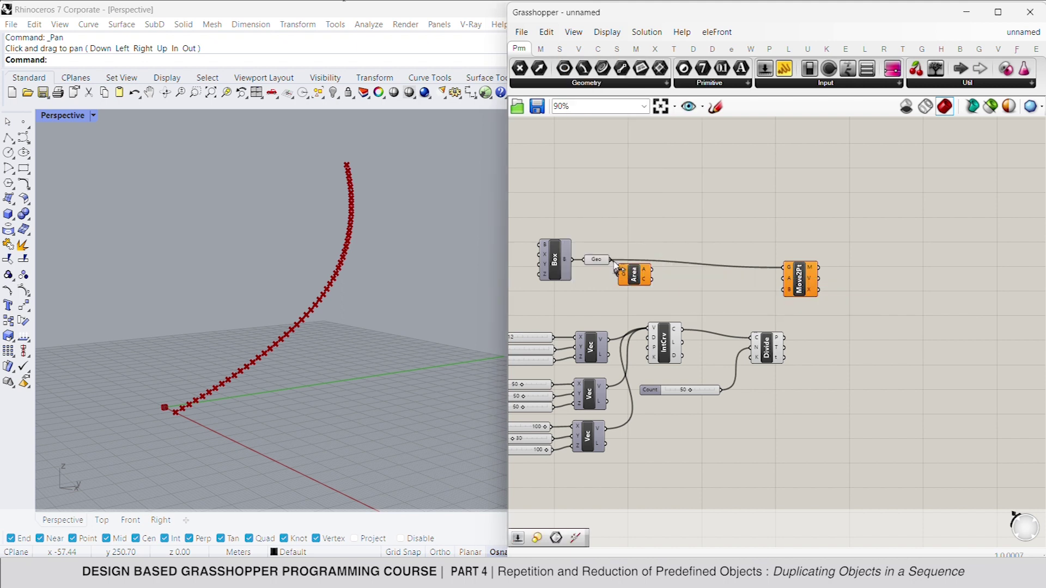
- Connect the Area centroid to Move To Point's A input and the curve division points to its B input
click(643, 277)
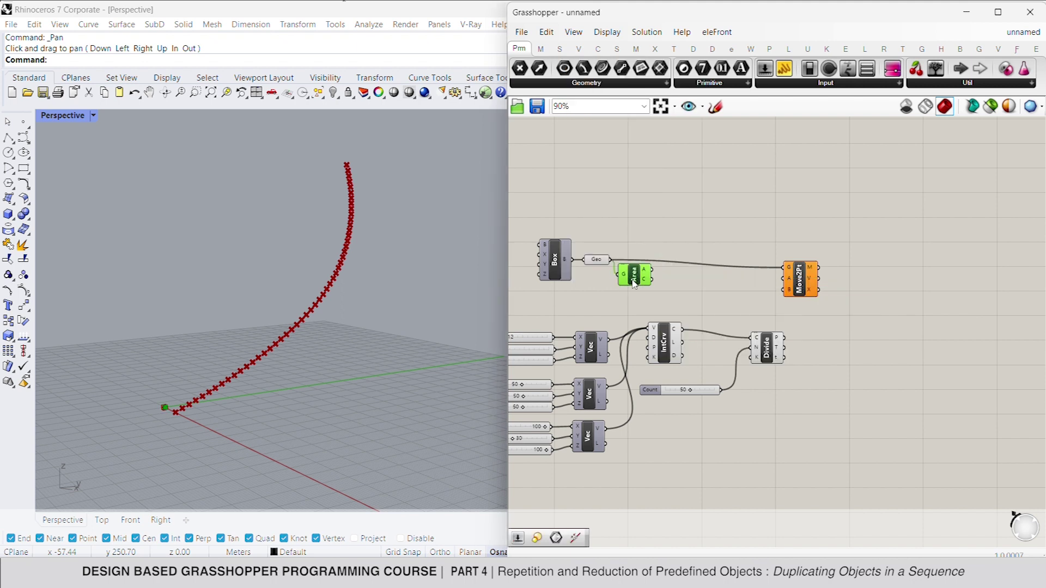
drag(647, 279, 785, 337)
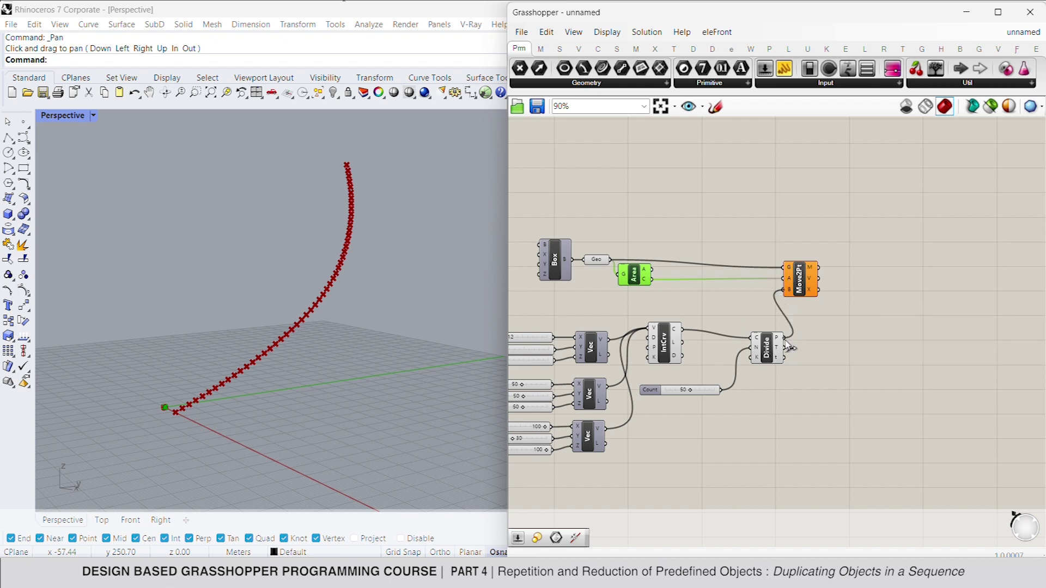
click(854, 352)
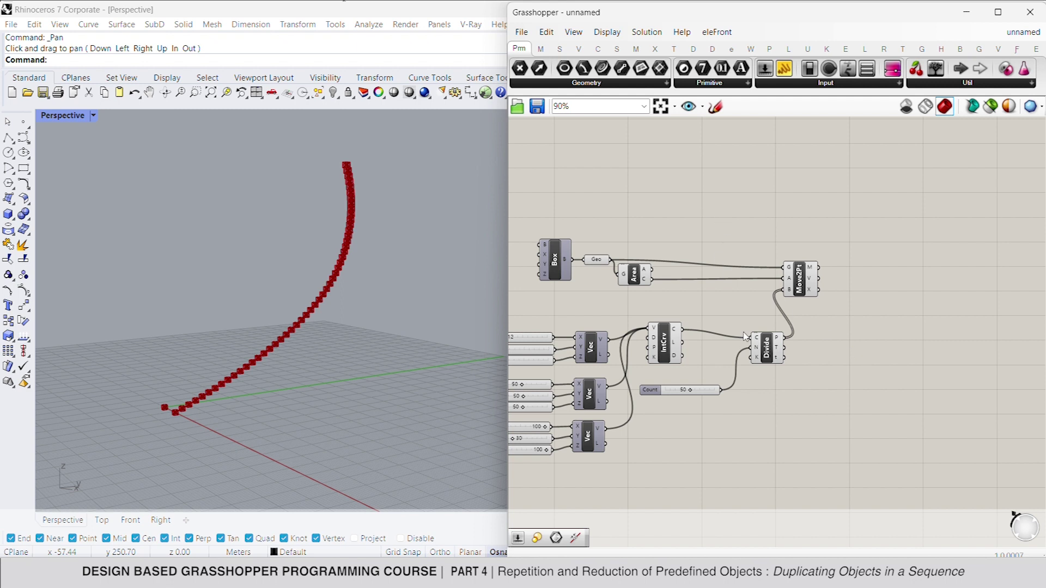
- Turn off the preview of the Geometry parameter, the Area component and the interpolated curve
drag(752, 437, 604, 242)
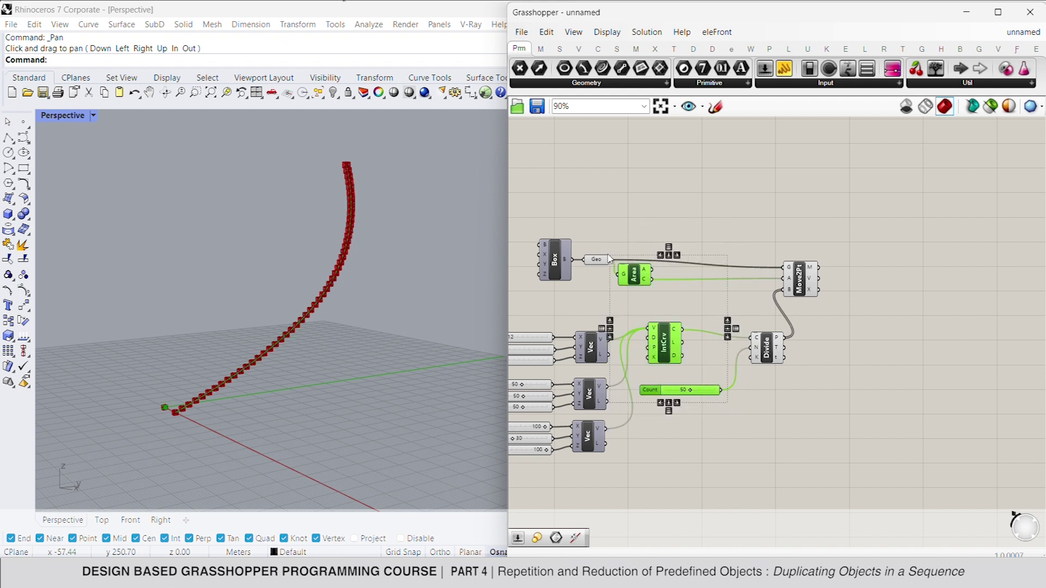
shift+click(598, 260)
right_click(699, 207)
click(727, 225)
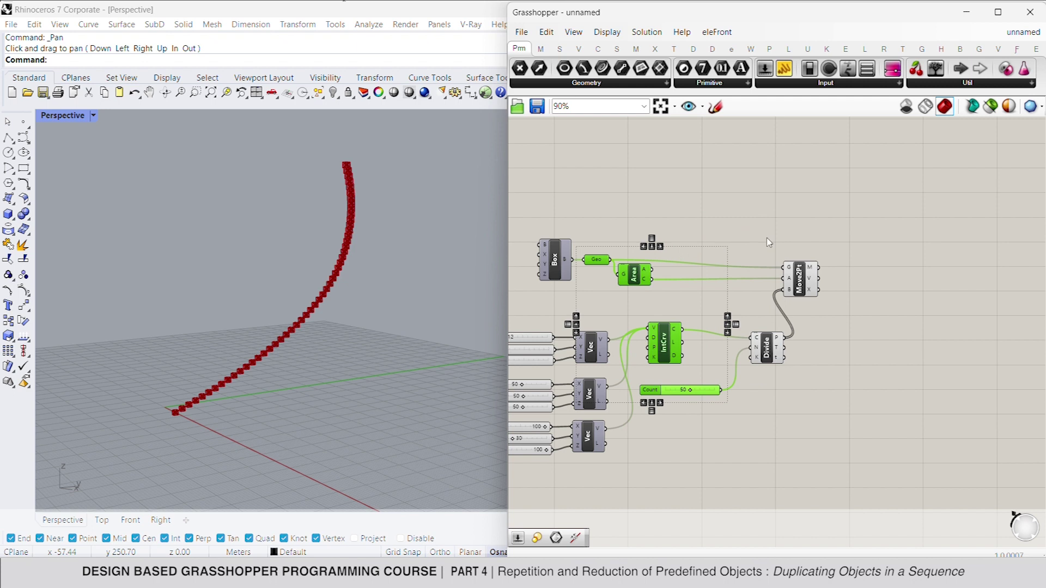
click(768, 242)
- Set the curve division count to 26
drag(689, 390, 678, 393)
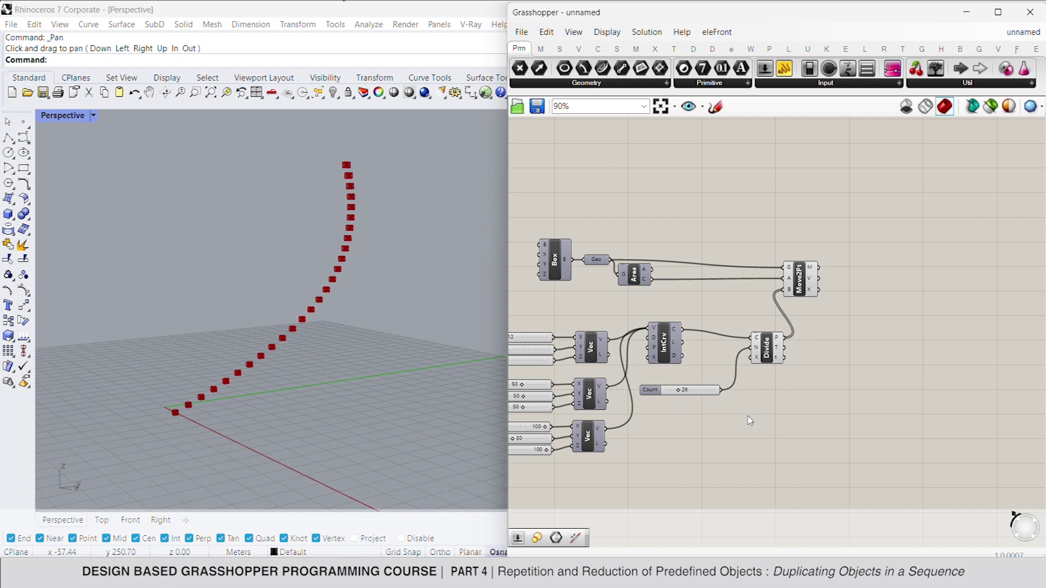
right_drag(750, 420, 818, 394)
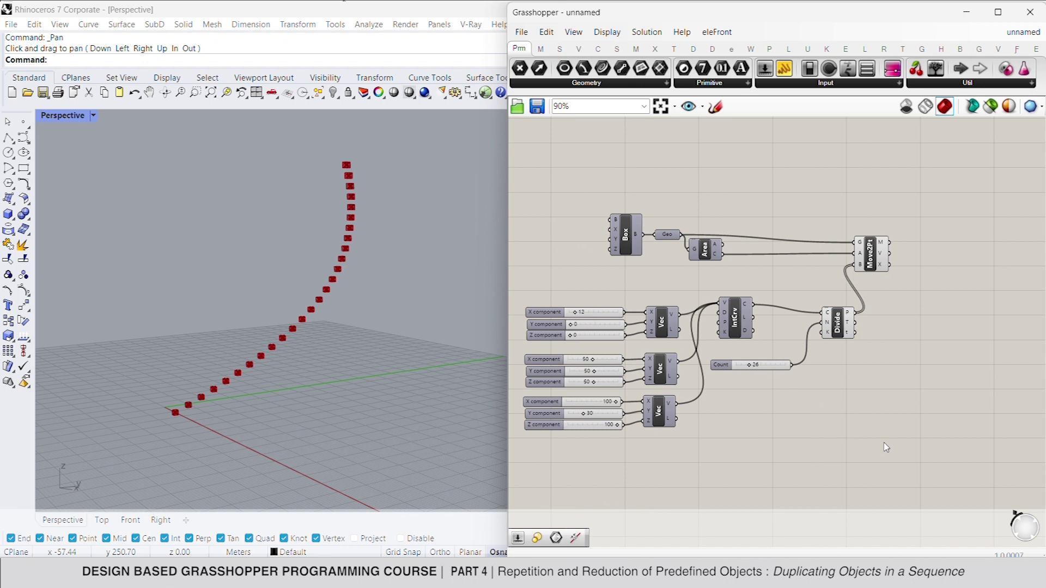
- Turn off the preview of the whole curve-based duplication definition
drag(910, 446, 610, 261)
right_click(782, 194)
click(817, 214)
click(702, 211)
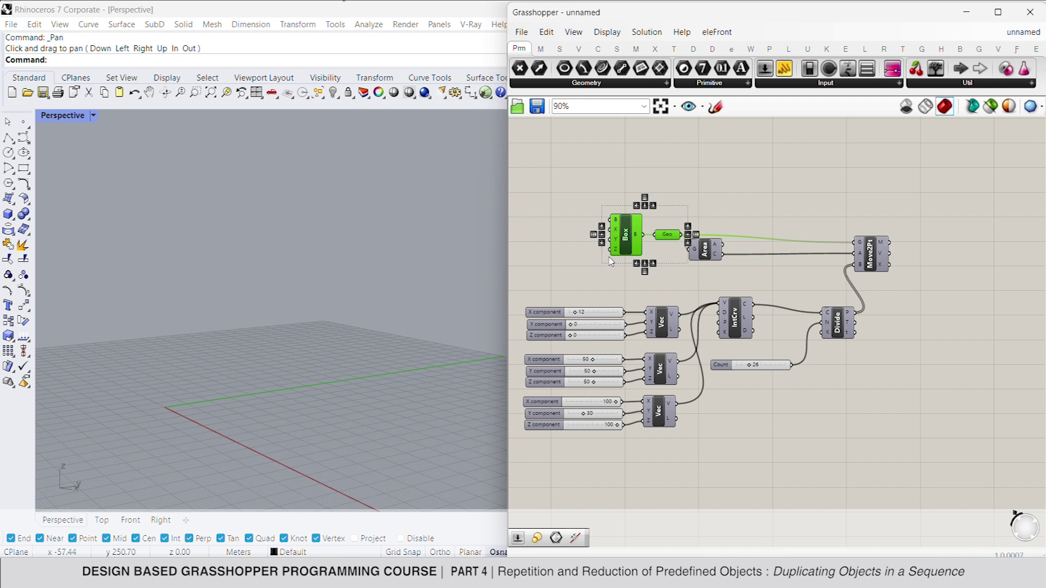
- Duplicate the Box component with its attached Geometry parameter and place the copy in the empty space below the curve definition
key(ctrl+c)
key(ctrl+v)
scroll(631, 209, down, 4)
drag(626, 223, 662, 389)
scroll(662, 389, up, 4)
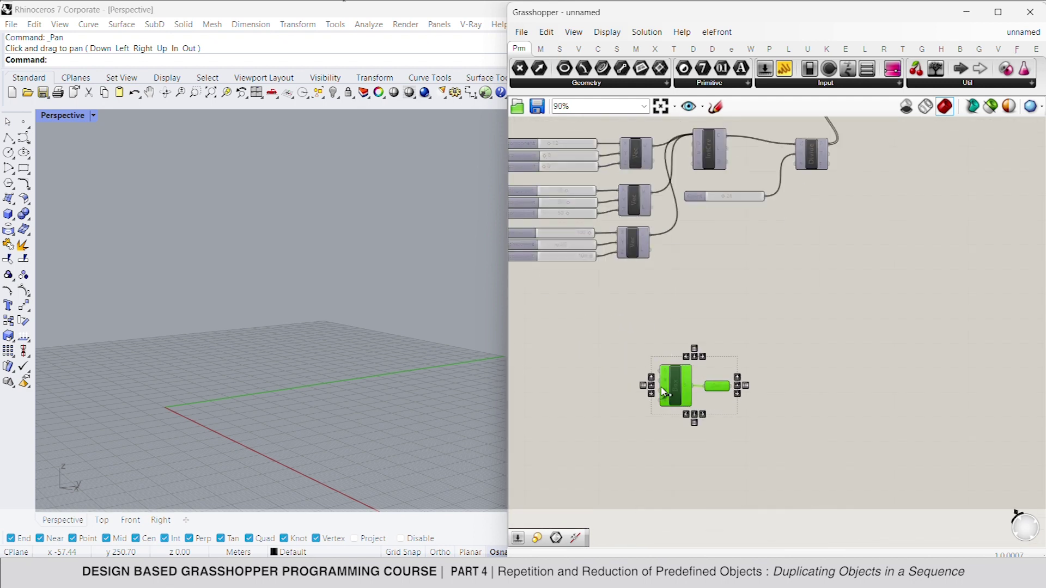
scroll(663, 393, up, 3)
- Turn on the preview of the copied Geometry parameter and view its box up close
click(711, 382)
right_click(750, 339)
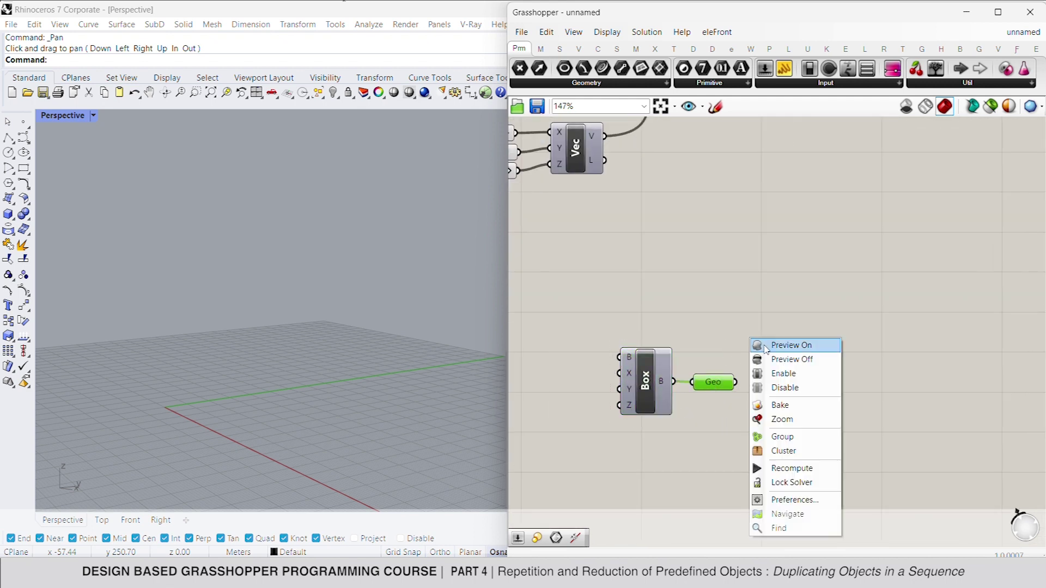
click(769, 359)
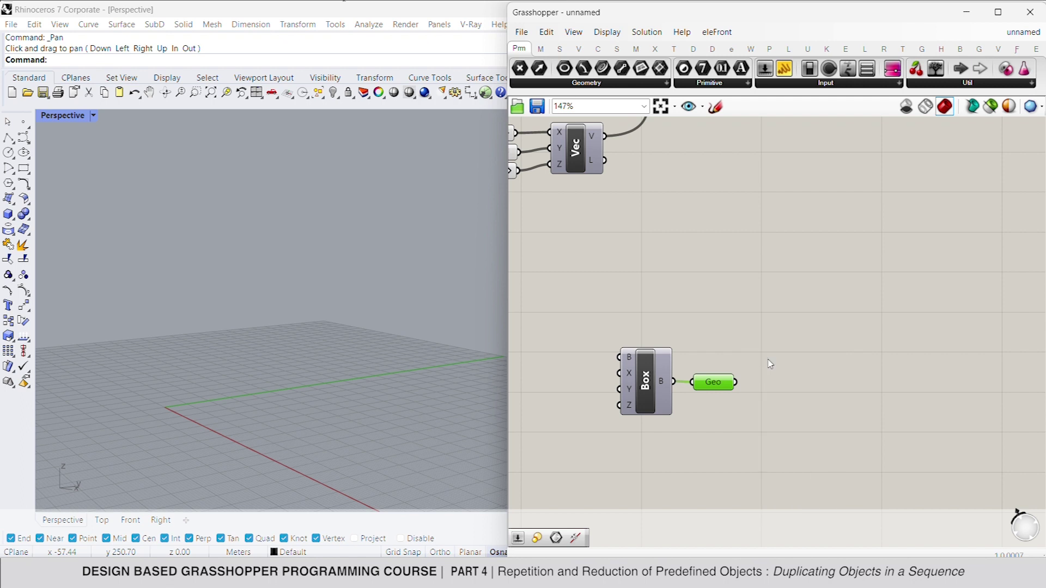
right_click(721, 370)
click(736, 364)
right_drag(646, 380, 720, 369)
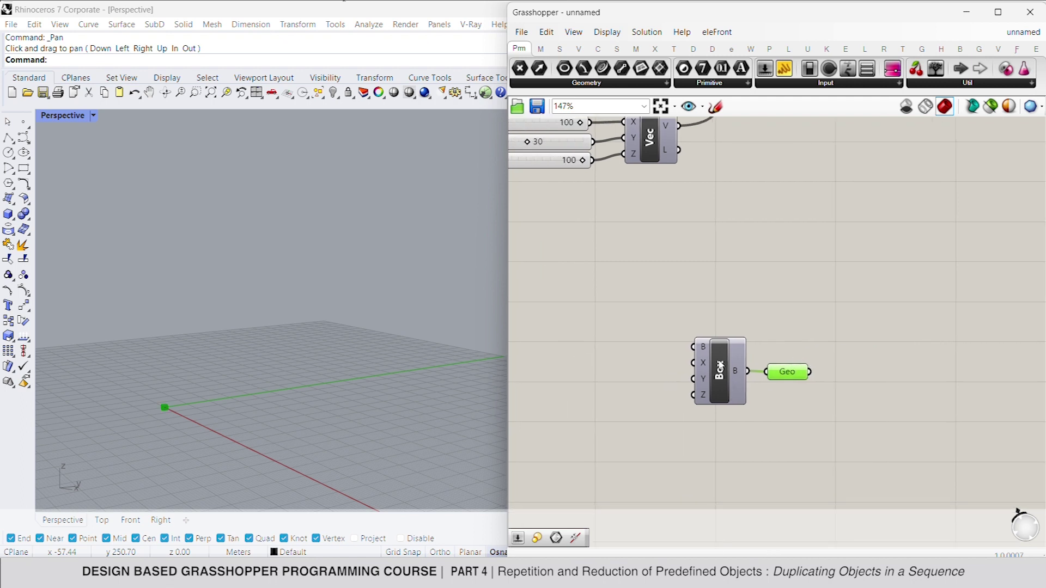
scroll(161, 406, up, 5)
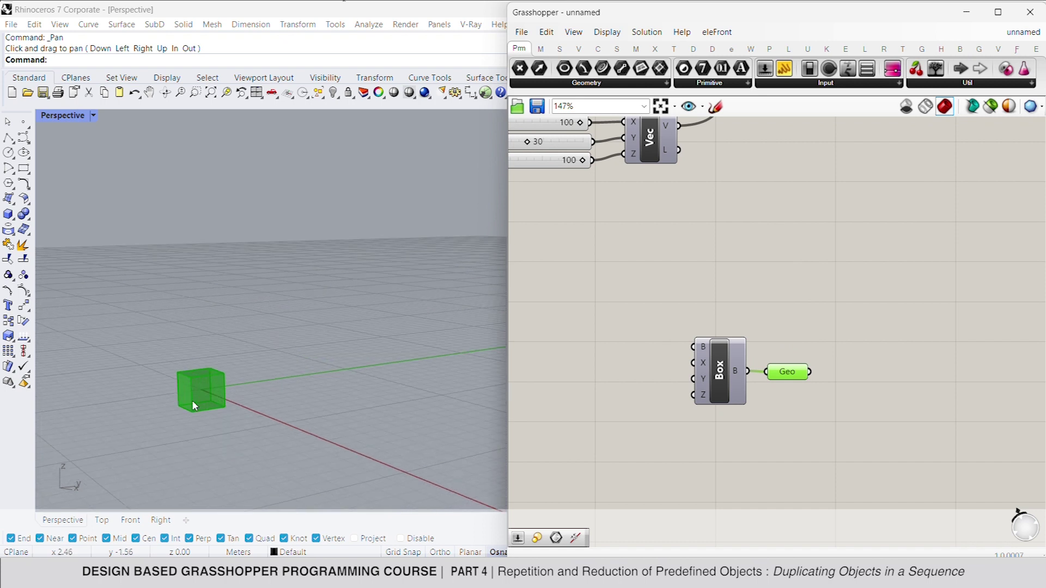
right_drag(191, 406, 236, 418)
scroll(236, 418, down, 7)
scroll(175, 415, up, 6)
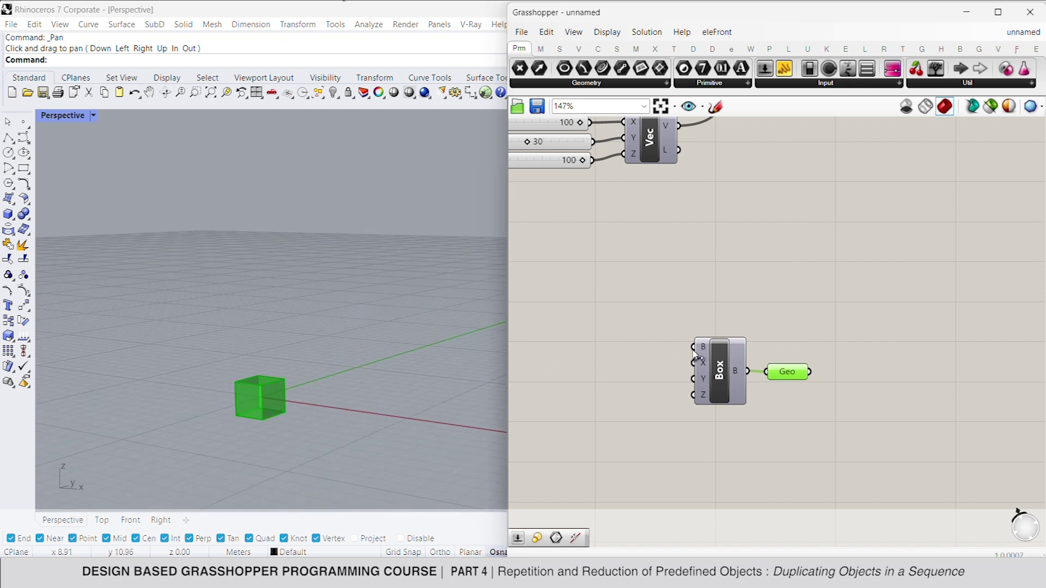
- Add a number slider with the value 1.5 and connect it to the copied Box's X input
click(616, 365)
double_click(616, 361)
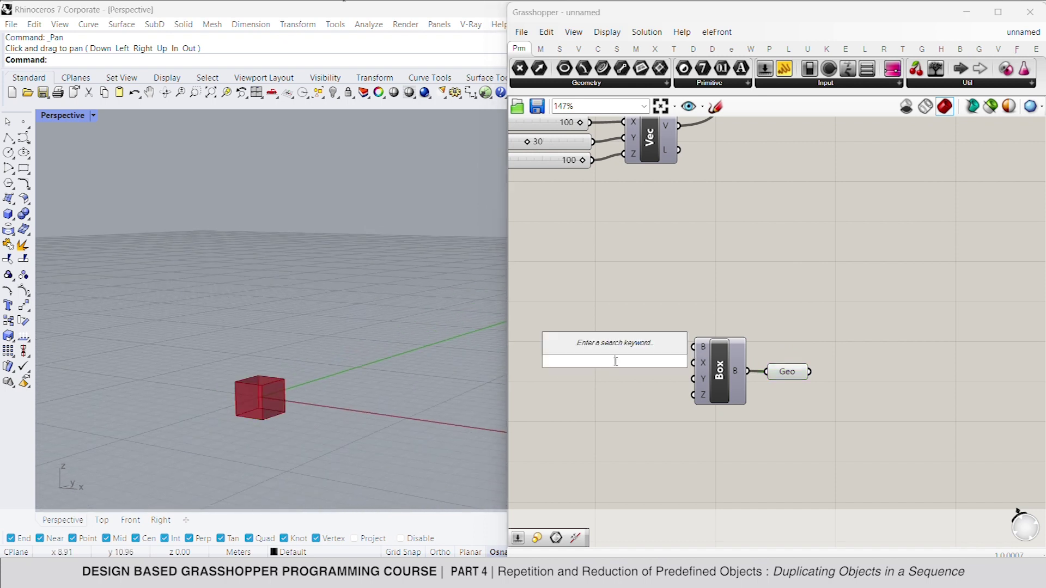
text(1.5)
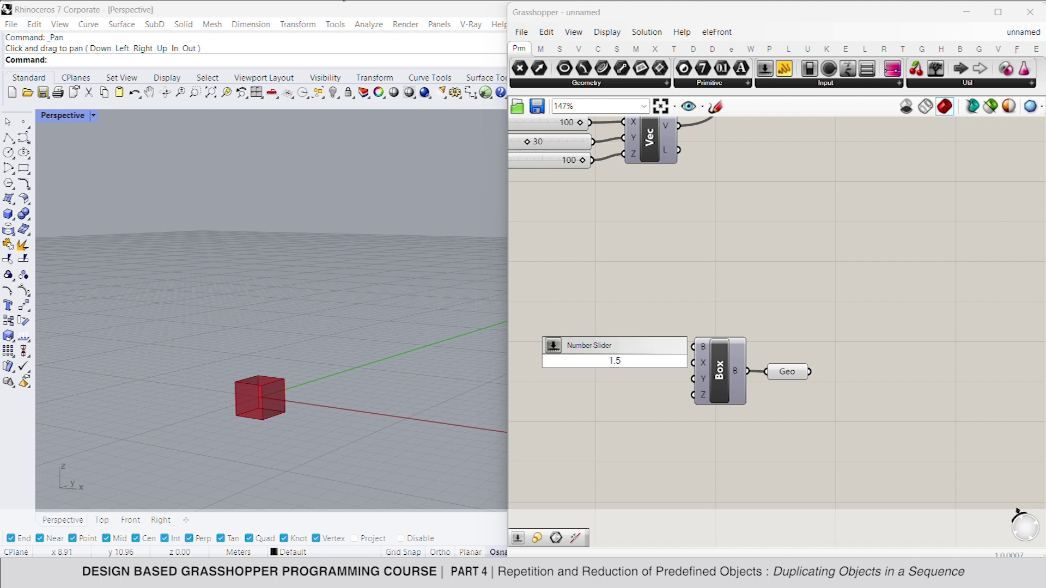
key(Return)
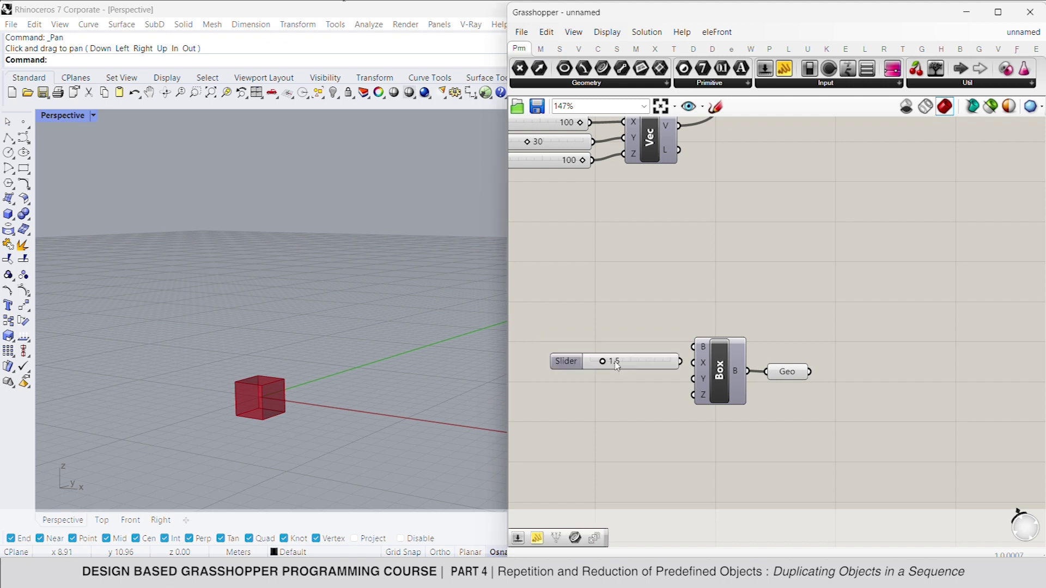
drag(681, 362, 627, 360)
- Add a number slider with the value 0.28 and connect it to the copied Box's Y input
click(557, 392)
double_click(556, 392)
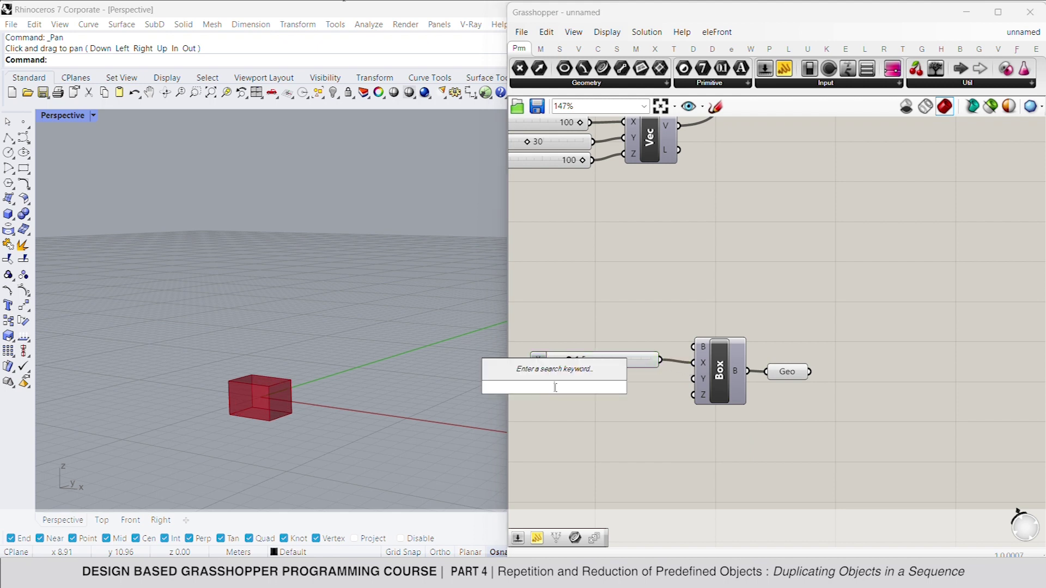
text(0.)
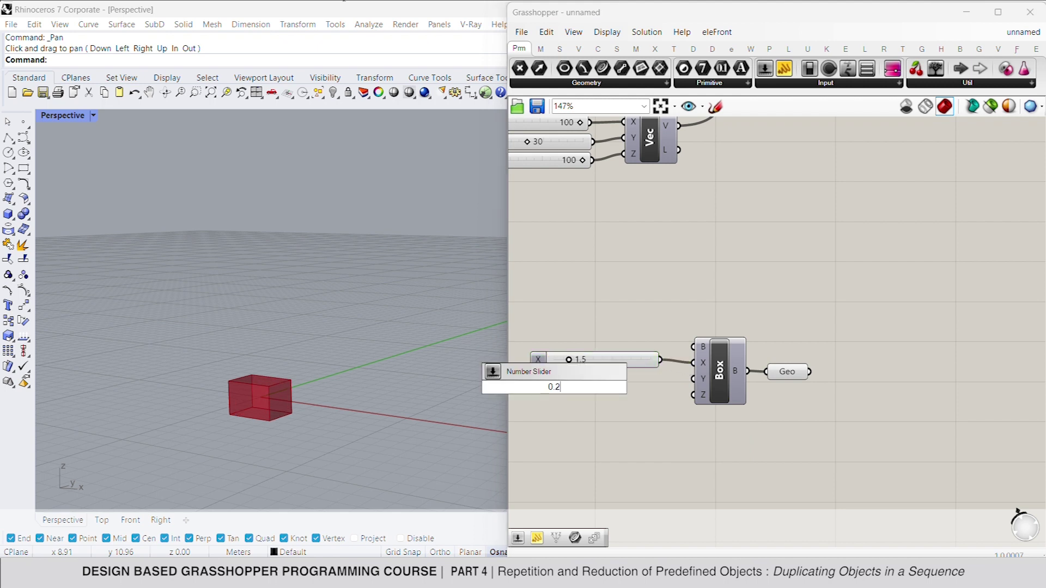
text(28)
key(Return)
drag(693, 379, 612, 387)
- Add a number slider with the value 0.18 and connect it to the copied Box's Z input
click(567, 420)
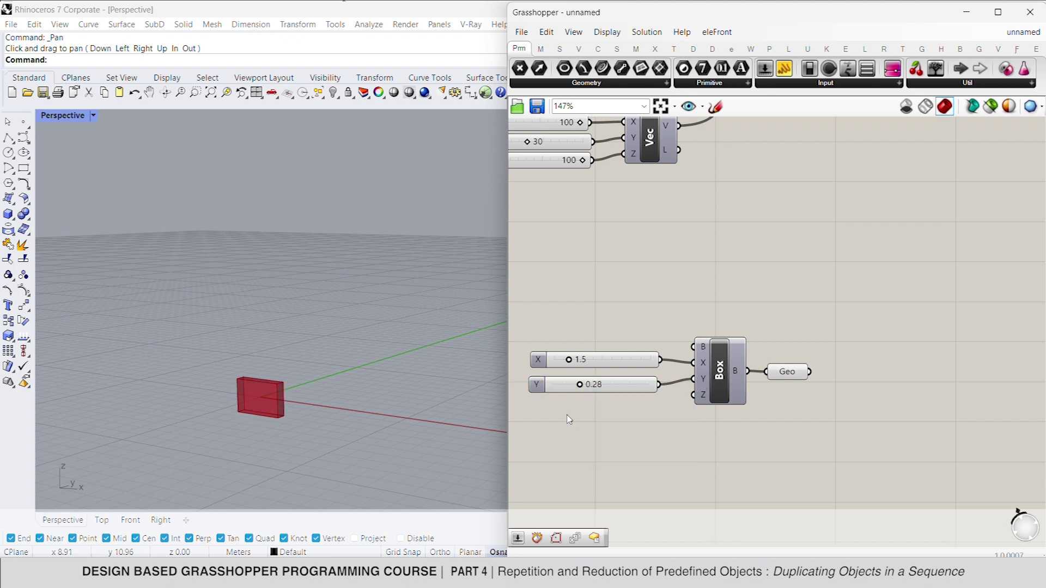
double_click(568, 415)
text(0.18)
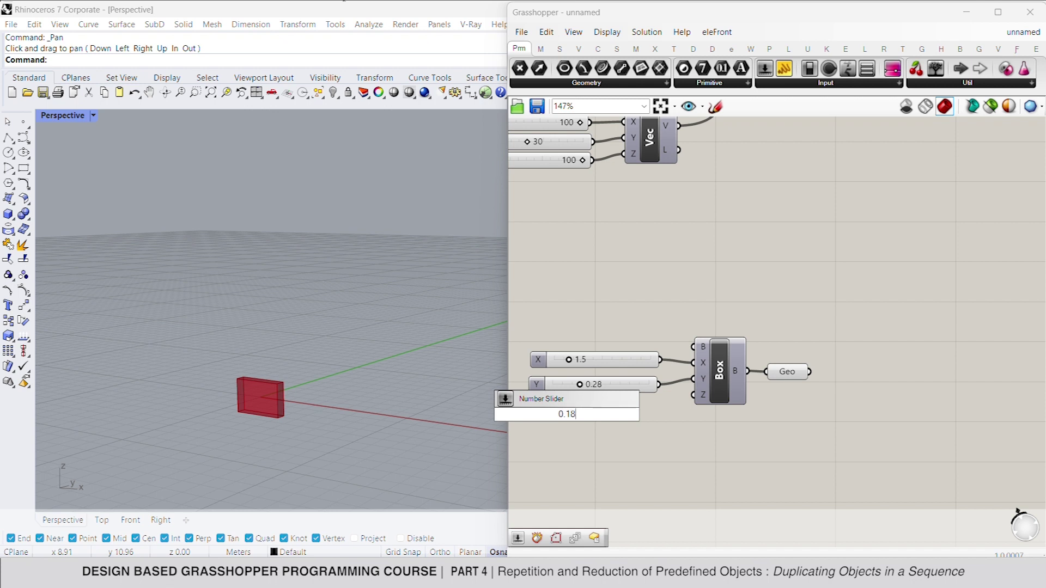
key(Return)
mouse_move(631, 414)
mouse_down()
mouse_move(693, 395)
mouse_move(636, 415)
mouse_up()
click(635, 454)
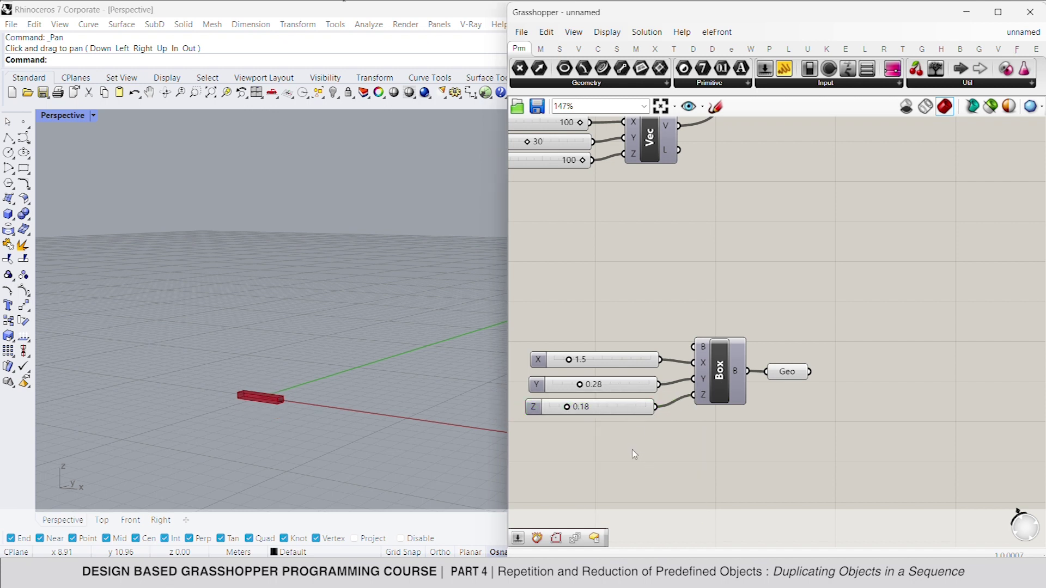
right_drag(294, 425, 304, 359)
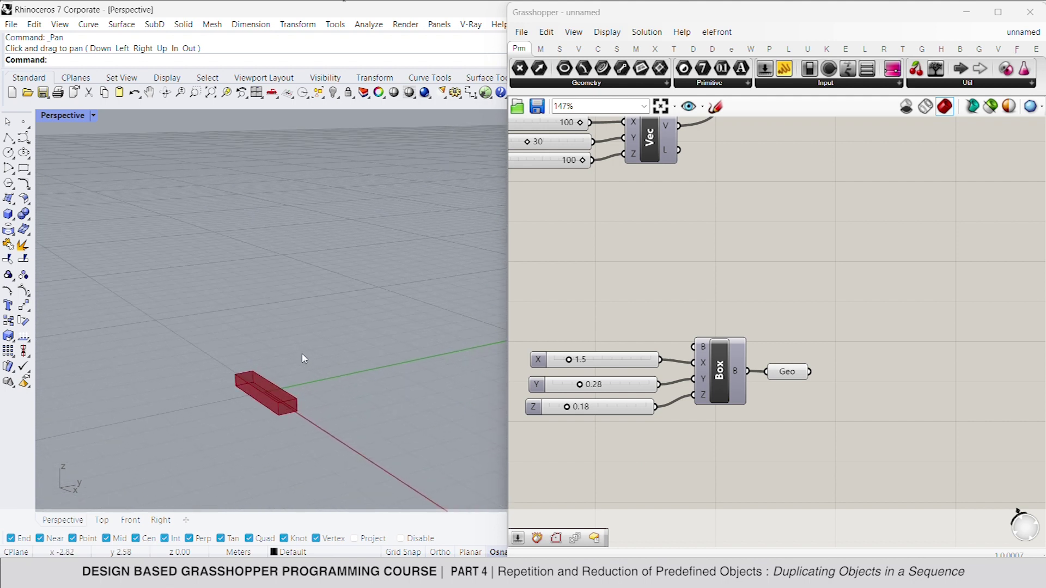
- Add a Deconstruct Brep component beside the copied Geometry parameter and connect that geometry to its B input
double_click(881, 381)
text(debre)
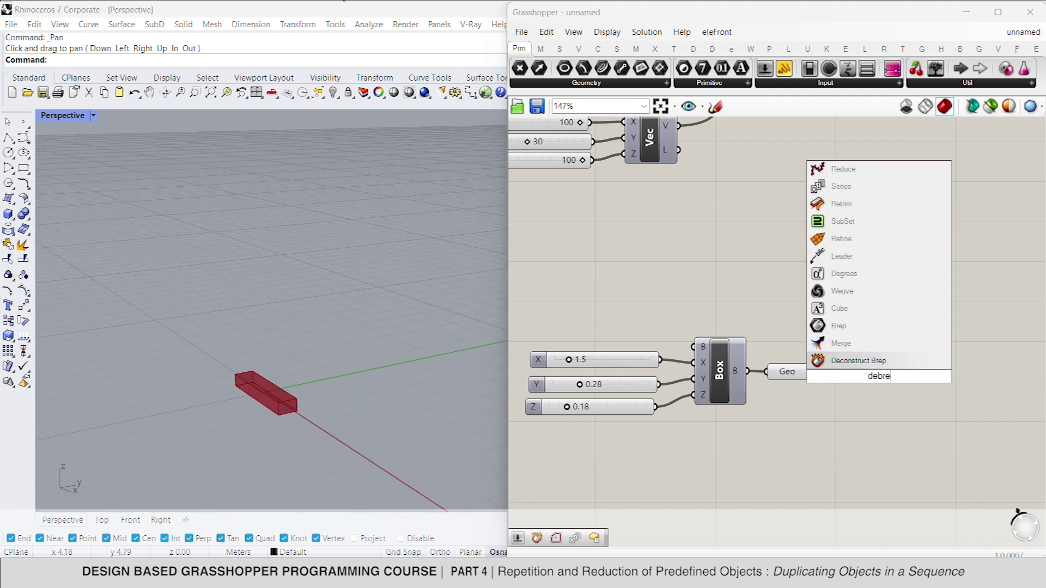
key(Return)
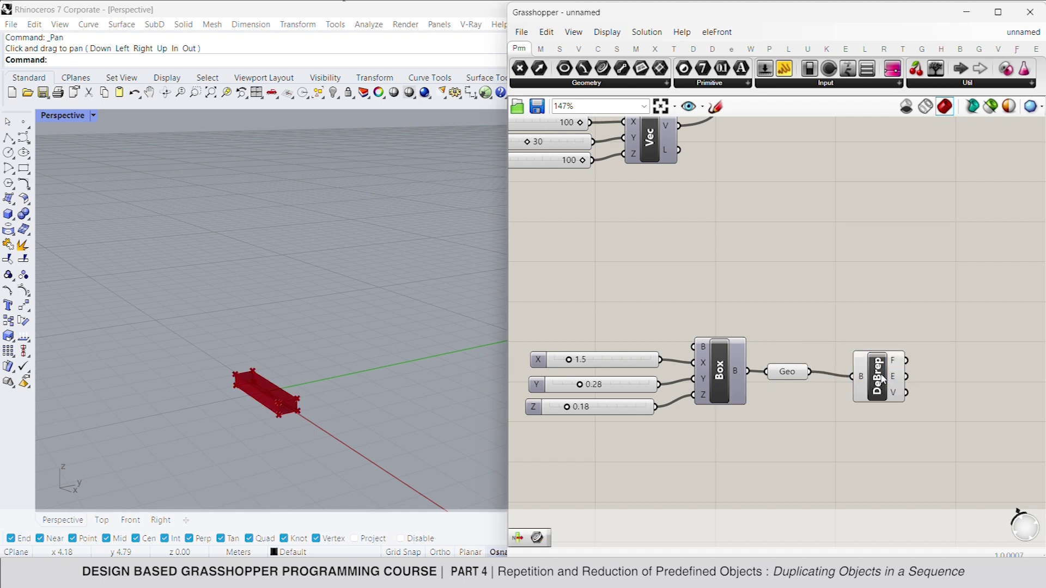
drag(881, 380, 884, 373)
right_drag(932, 385, 843, 324)
click(834, 337)
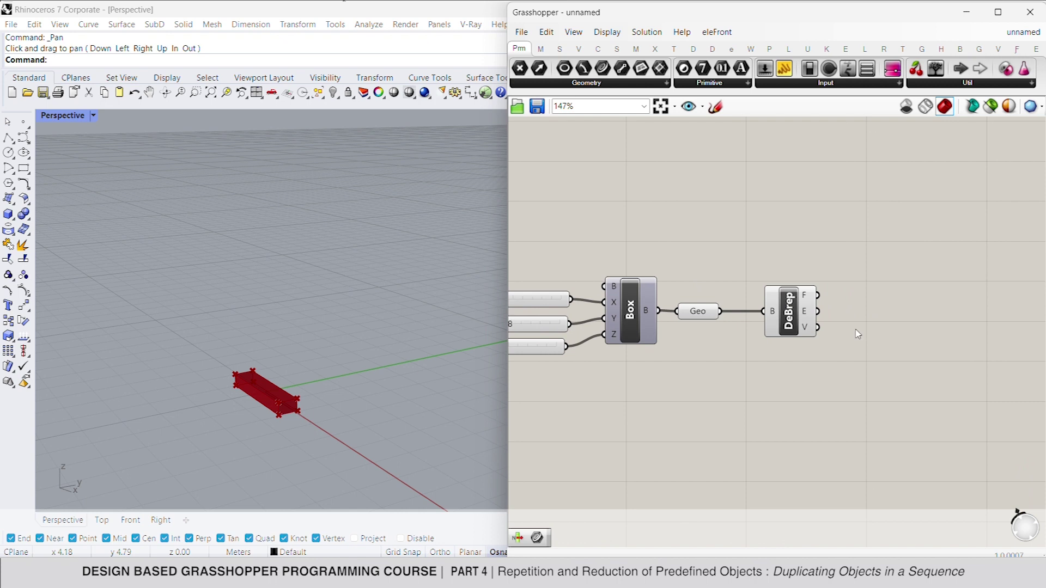
- Place two List Item components, one above the other, and connect Deconstruct Brep's E output to both L inputs
double_click(874, 335)
text(list)
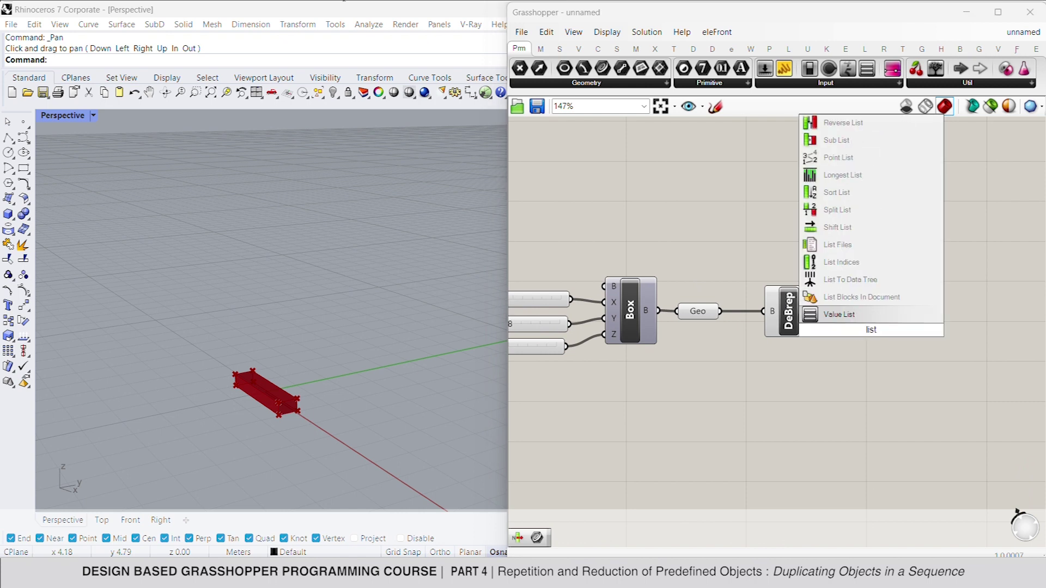
text( ite)
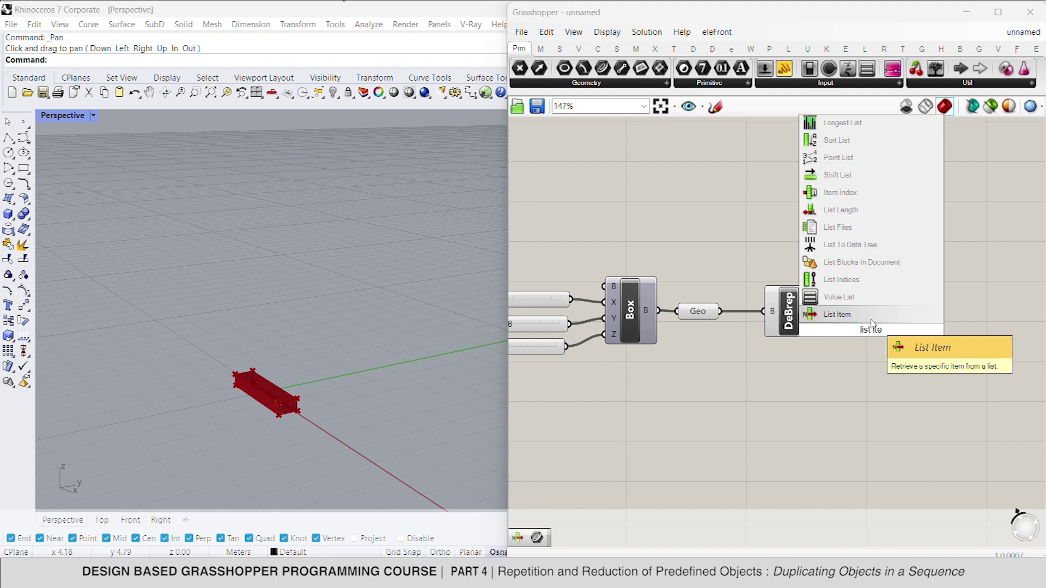
key(Return)
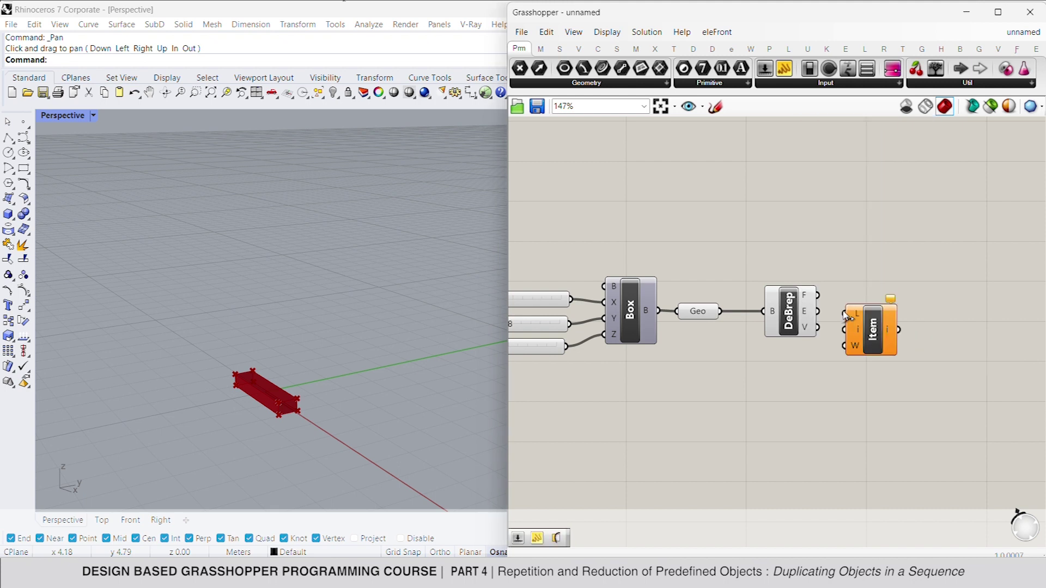
drag(843, 314, 883, 405)
click(873, 333)
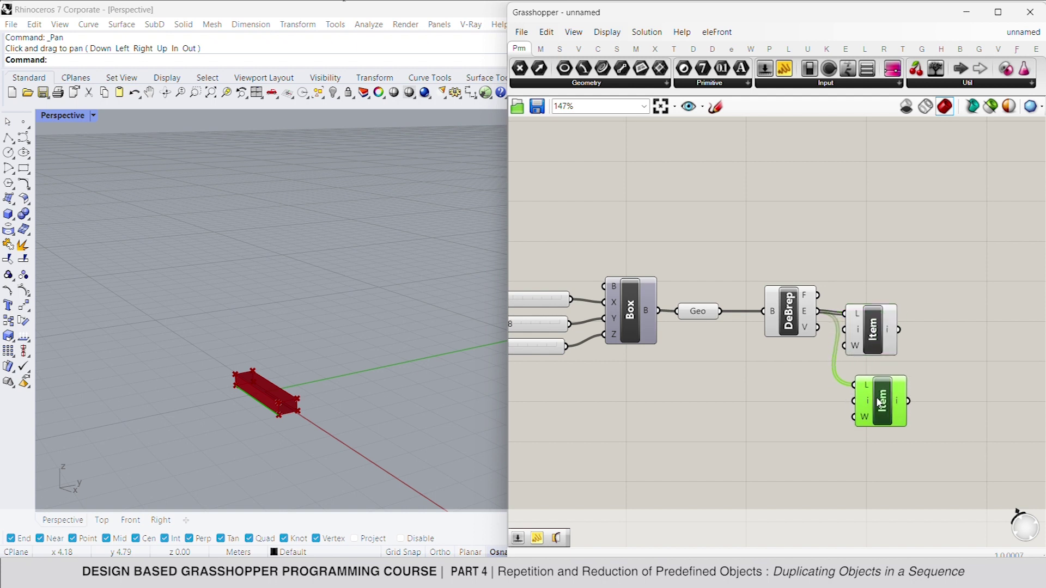
- Add an integer slider, connect it to the lower List Item's i input and set it to 6
click(752, 404)
double_click(752, 405)
text(12)
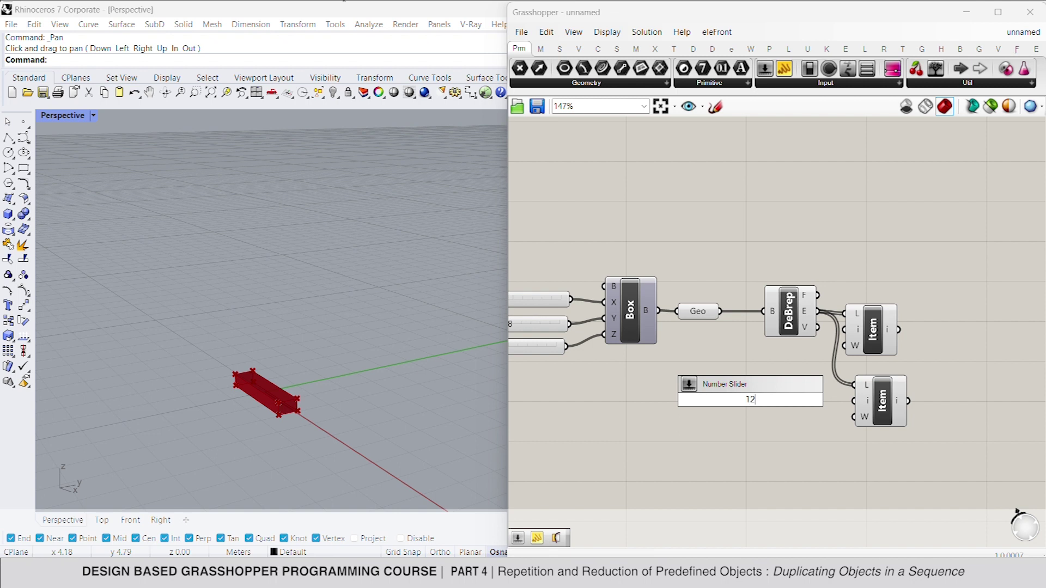
key(Return)
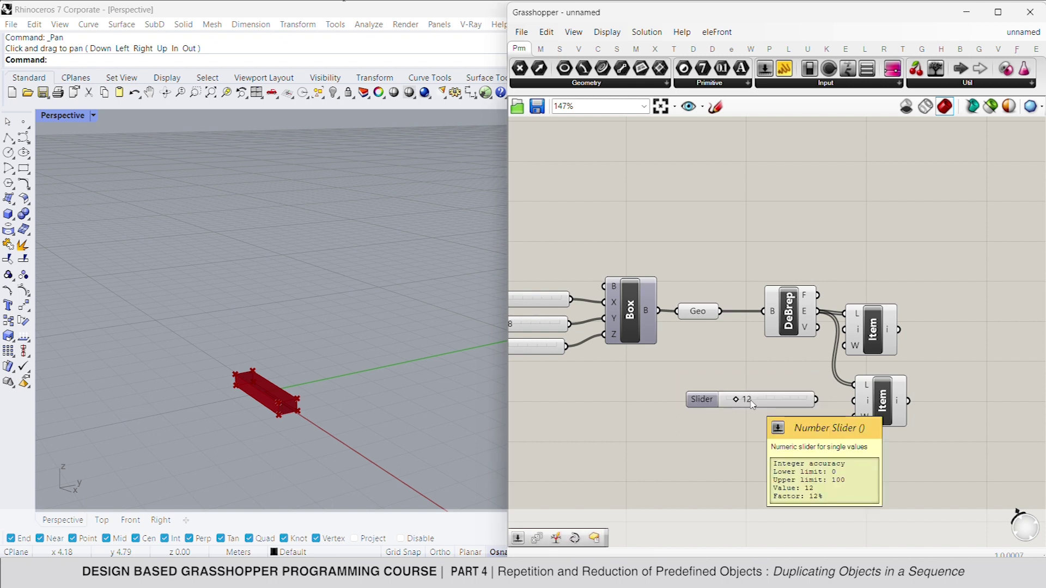
drag(854, 401, 812, 404)
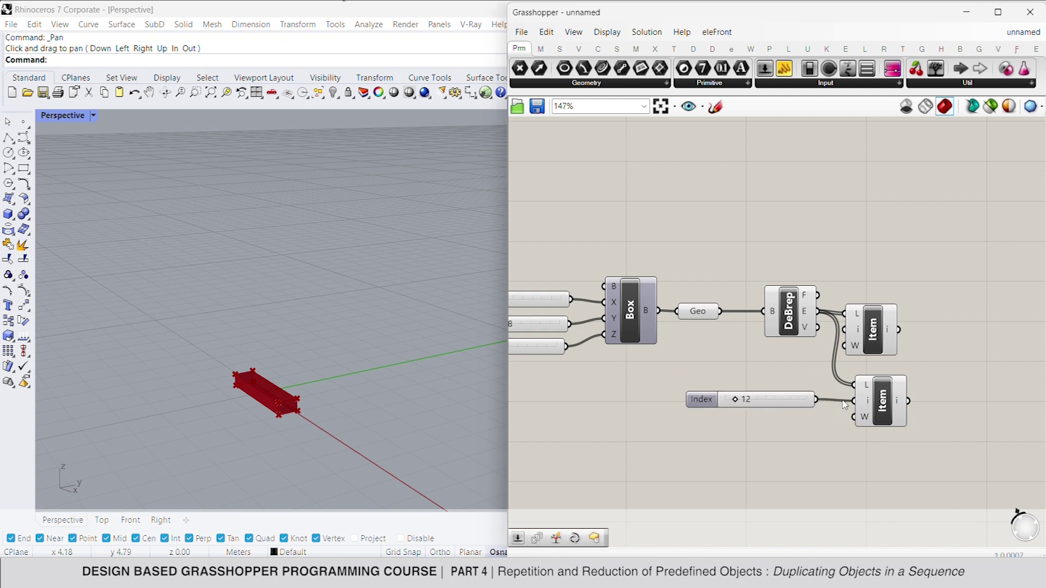
click(884, 403)
drag(729, 402, 731, 408)
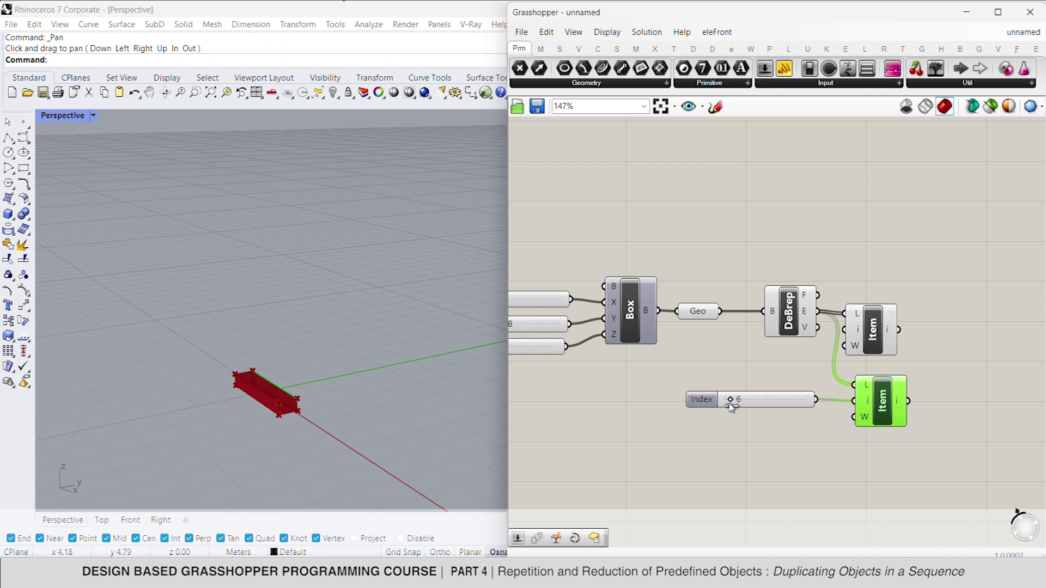
click(759, 421)
right_drag(860, 409, 799, 400)
drag(822, 397, 815, 396)
- Add an End Points component and connect the upper List Item's output to its C input
click(899, 322)
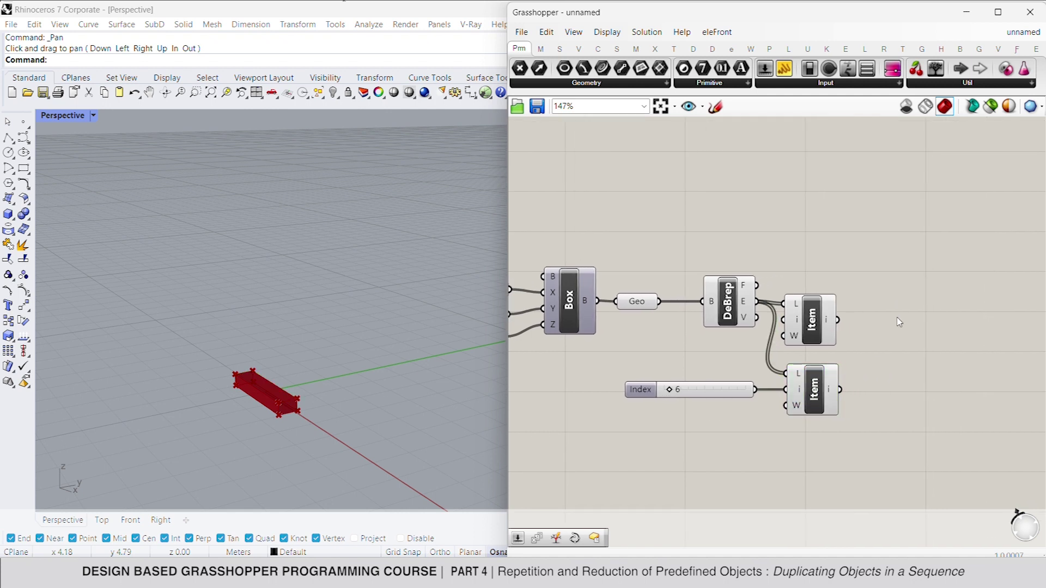
double_click(914, 347)
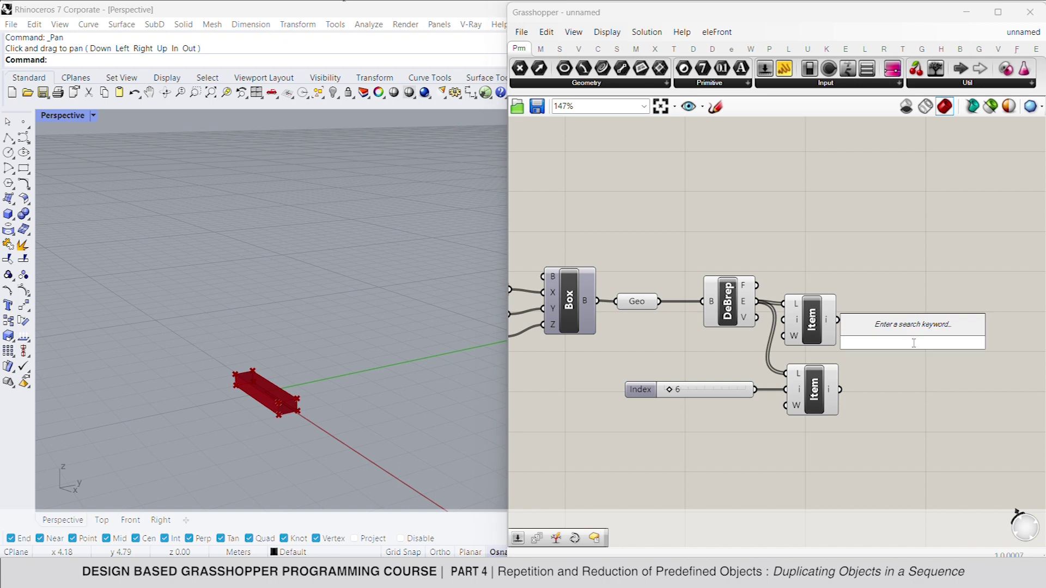
text(end)
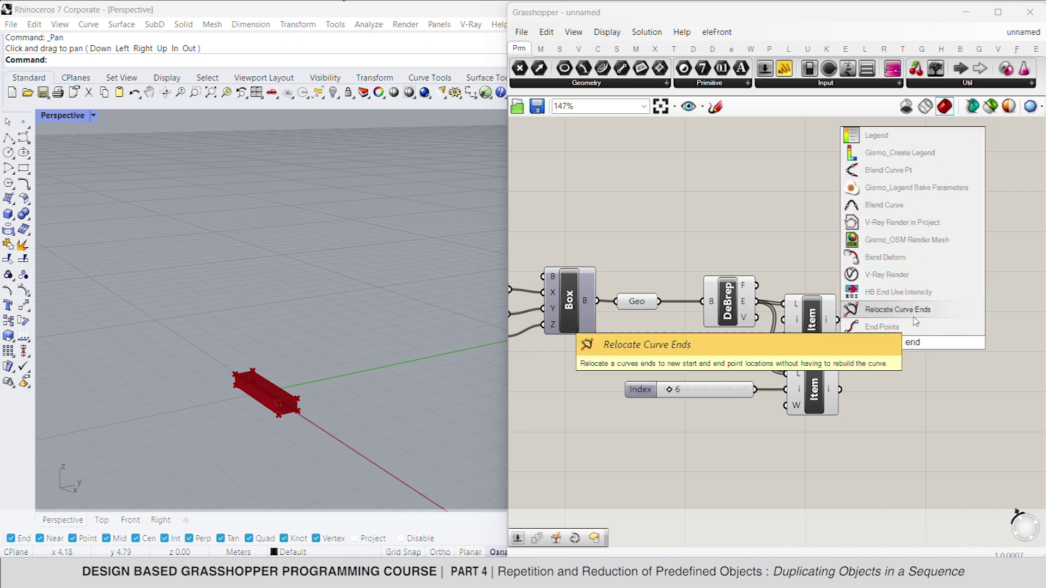
click(882, 326)
drag(837, 320, 896, 341)
click(900, 341)
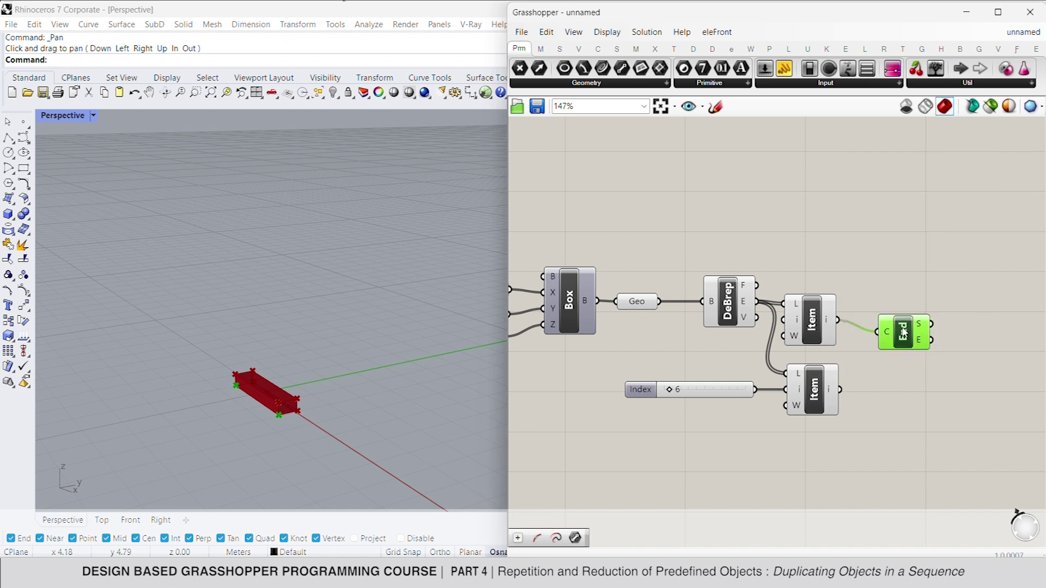
right_drag(900, 341, 867, 331)
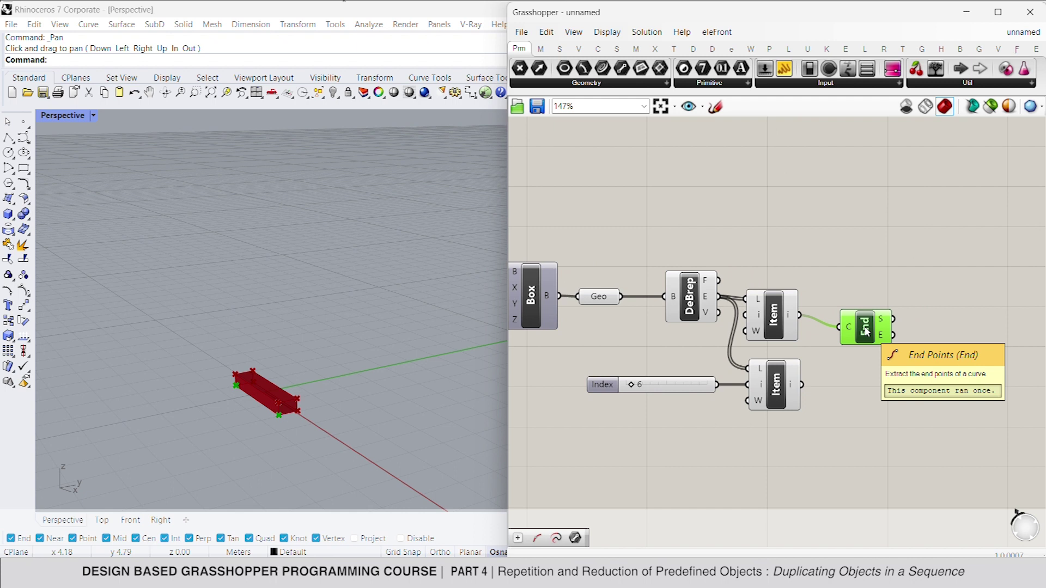
- Place a copy of End Points below the first and connect the lower List Item's output to its C input
key(ctrl+c)
key(ctrl+v)
drag(865, 327, 801, 385)
right_drag(890, 397, 790, 352)
click(815, 327)
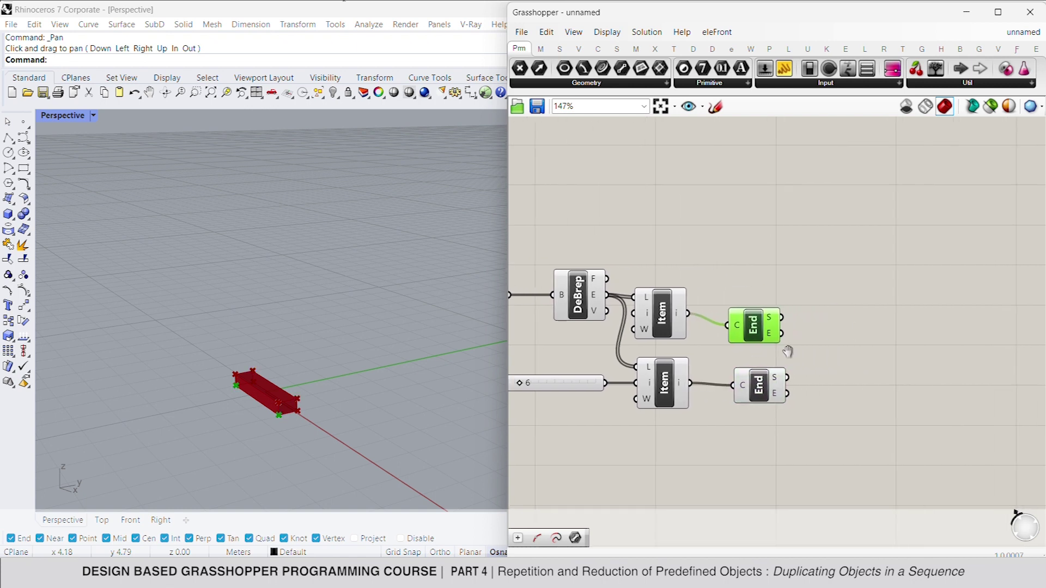
- Add a Move To Point component beyond the End Points components and connect the Geo parameter to its G input
click(844, 337)
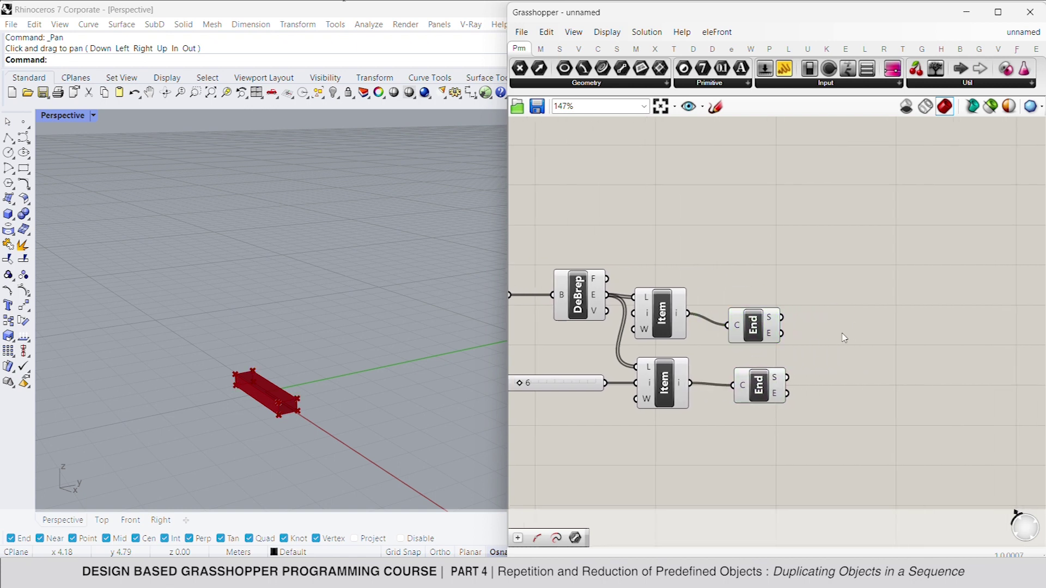
double_click(879, 345)
text(move)
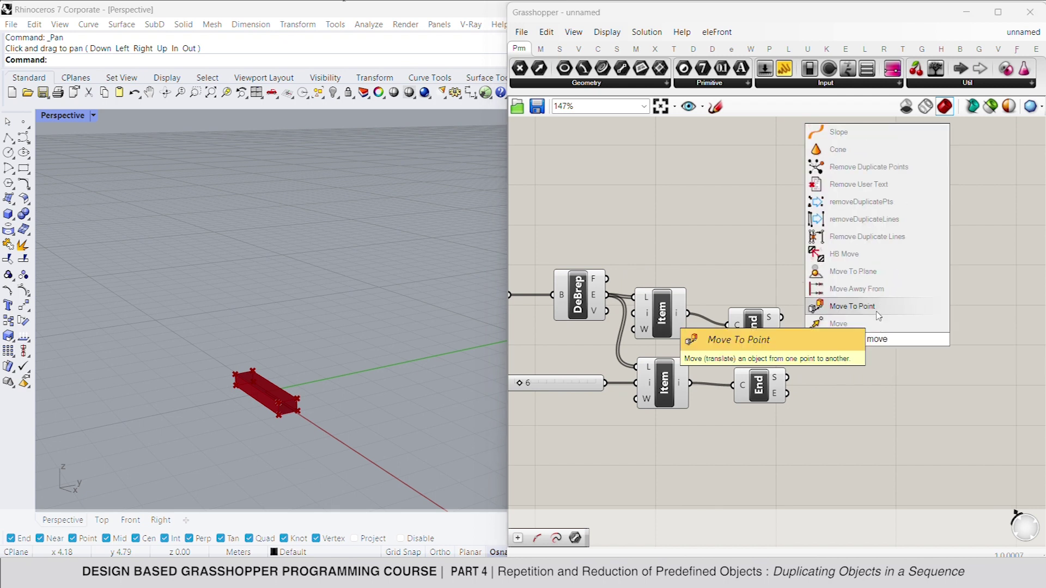
click(852, 306)
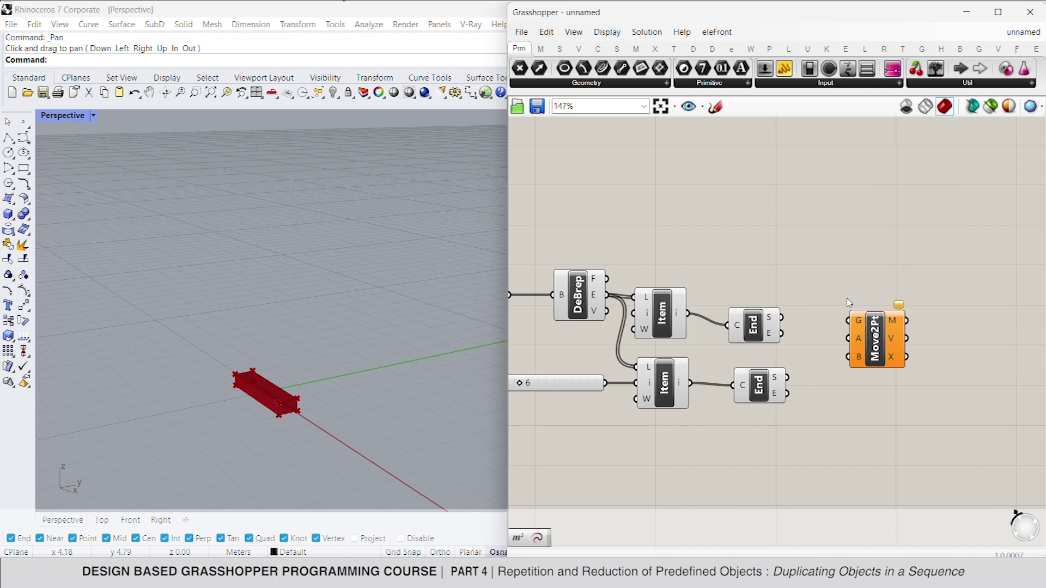
right_drag(854, 325, 913, 311)
drag(913, 311, 569, 281)
- Connect the upper End Points' E output to Move To Point's A input and the lower End Points' E output to its B input
drag(908, 324, 841, 319)
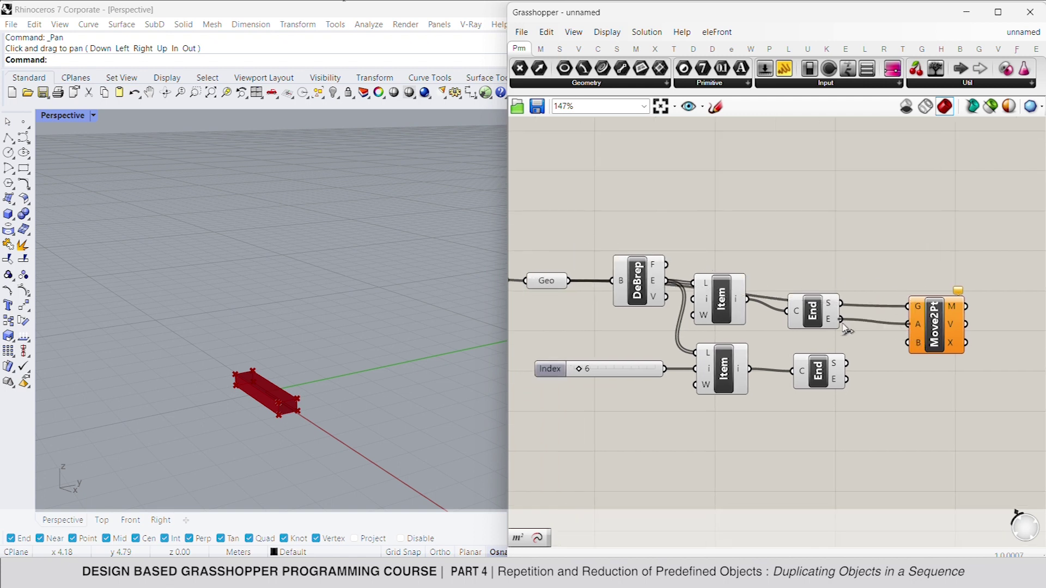
drag(908, 342, 860, 380)
click(936, 350)
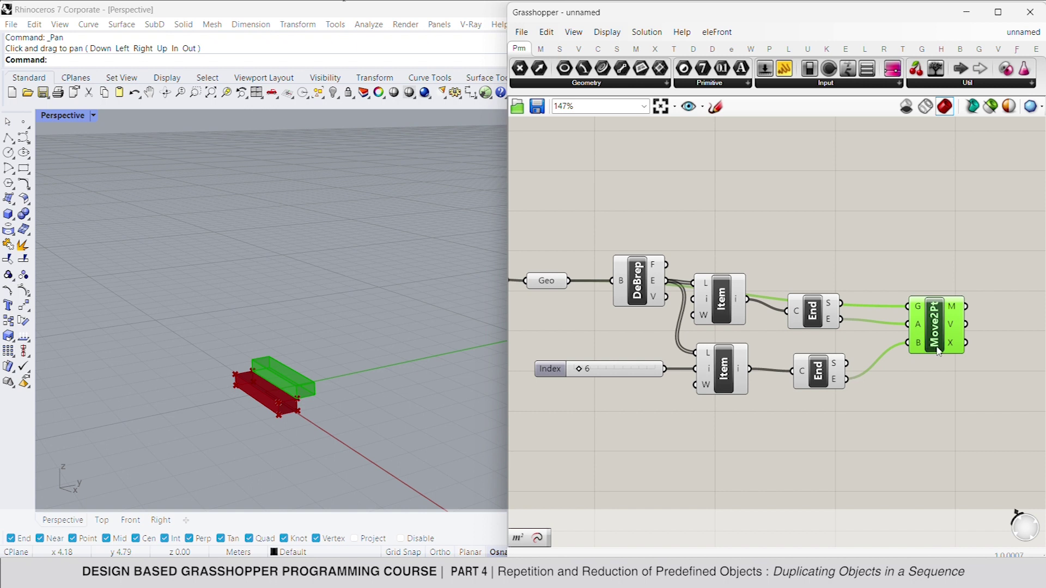
- Tidy the layout by aligning the lower End Points under the upper one and moving Move To Point up and farther away from them
drag(822, 380, 818, 371)
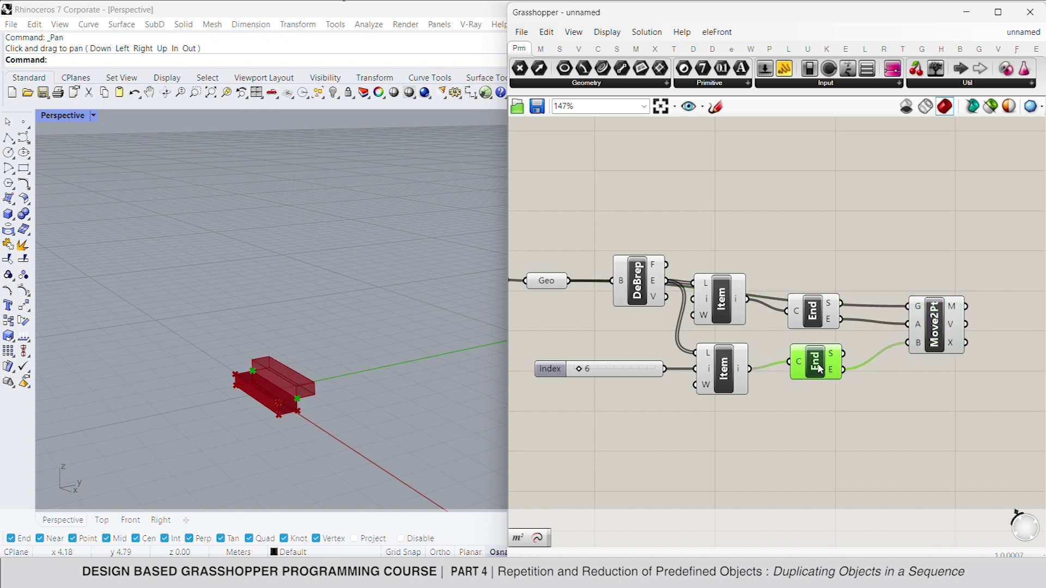
click(934, 327)
right_drag(932, 294, 846, 254)
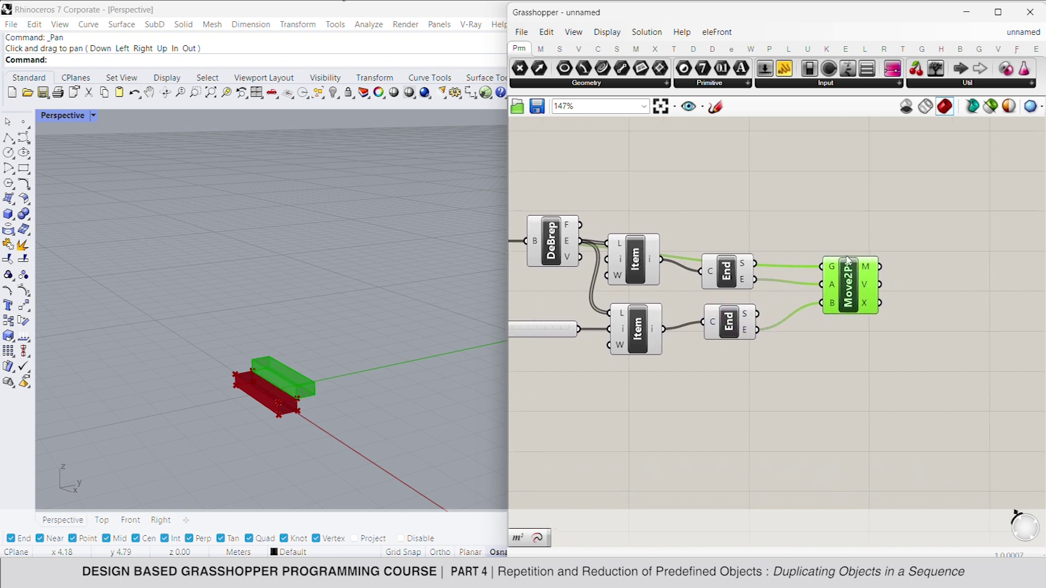
drag(845, 283, 868, 257)
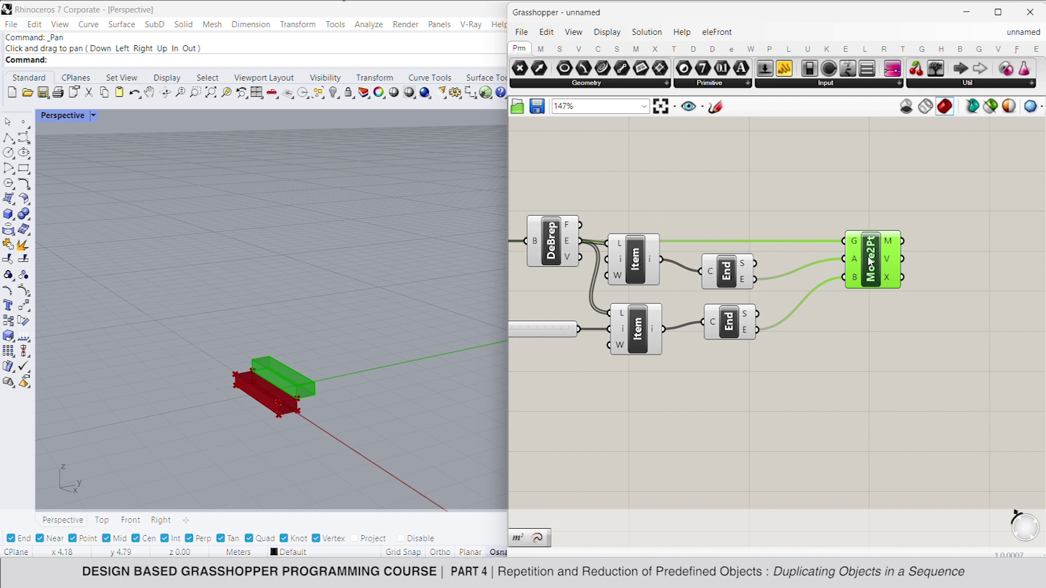
right_drag(871, 311, 896, 296)
click(794, 373)
click(775, 313)
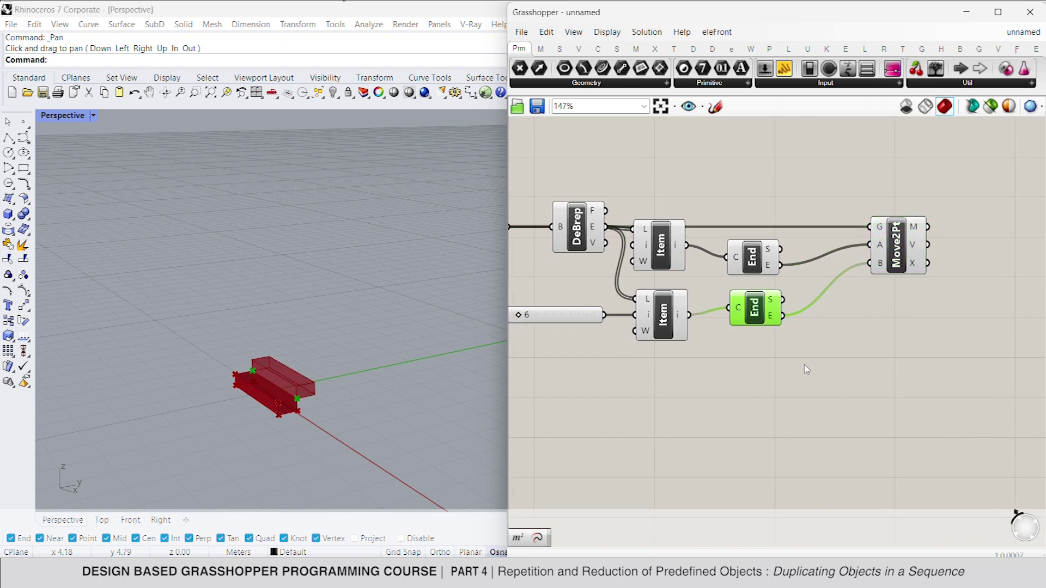
- Add a Line component below Move To Point and connect the upper and lower End Points' E outputs to its A and B inputs
double_click(806, 369)
text(line)
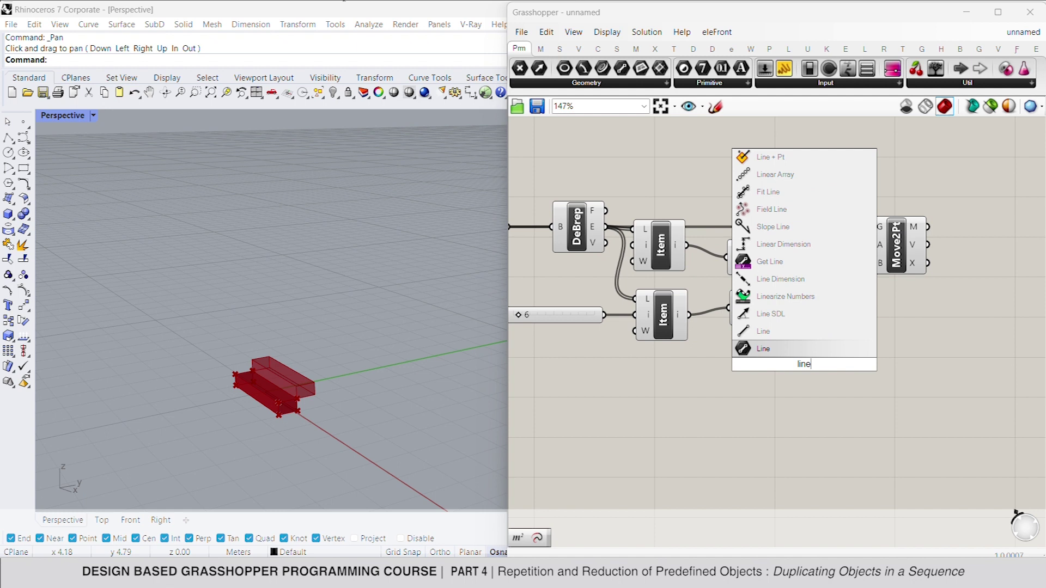
click(805, 343)
drag(802, 362, 781, 265)
drag(815, 352, 783, 315)
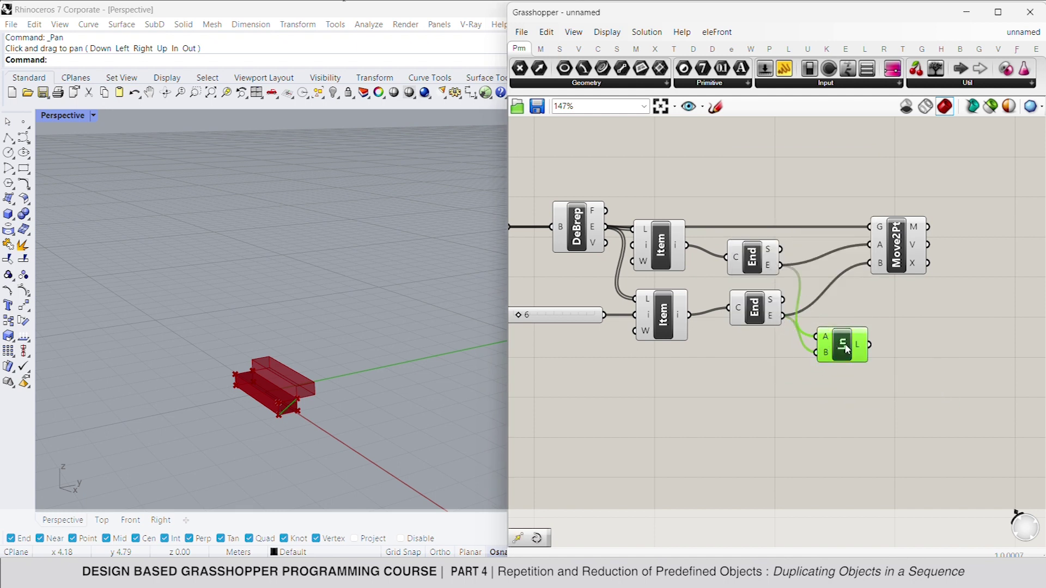
right_drag(842, 344, 762, 373)
drag(763, 373, 764, 367)
- Add a Scale component beside Line and connect Line's L output to its G input
click(834, 368)
double_click(836, 372)
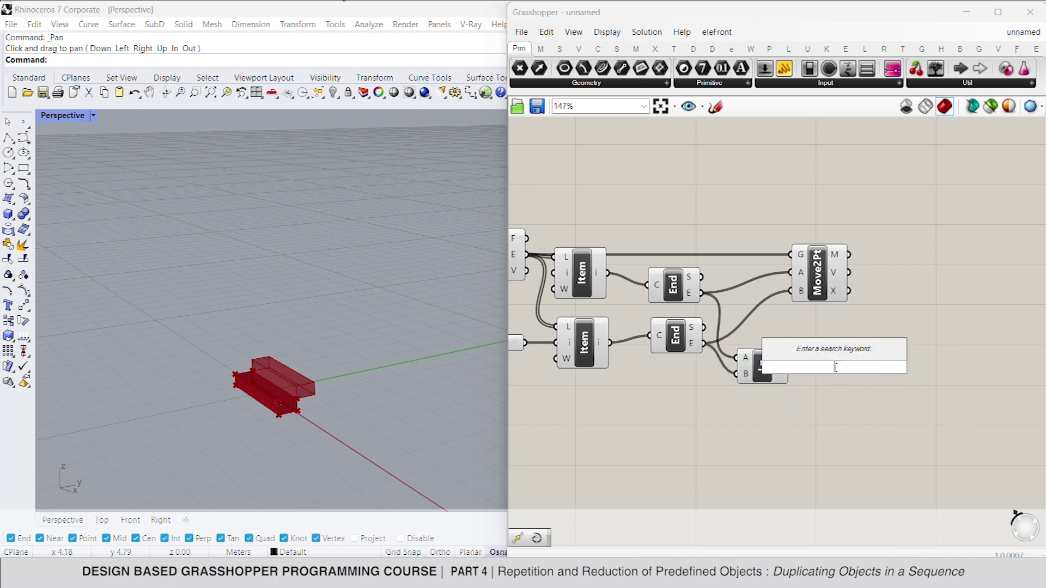
text(sca)
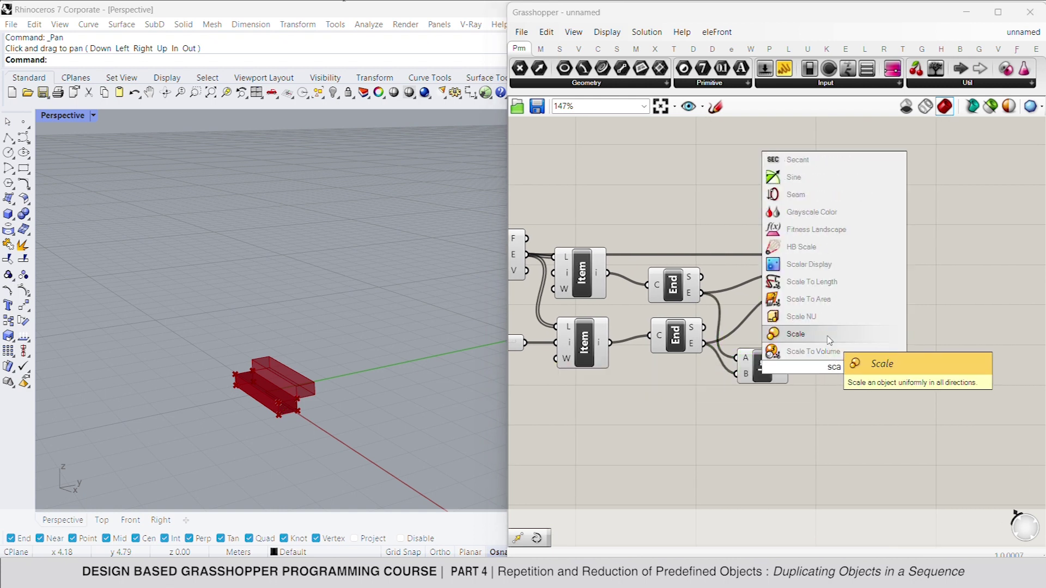
click(829, 340)
drag(790, 366, 828, 370)
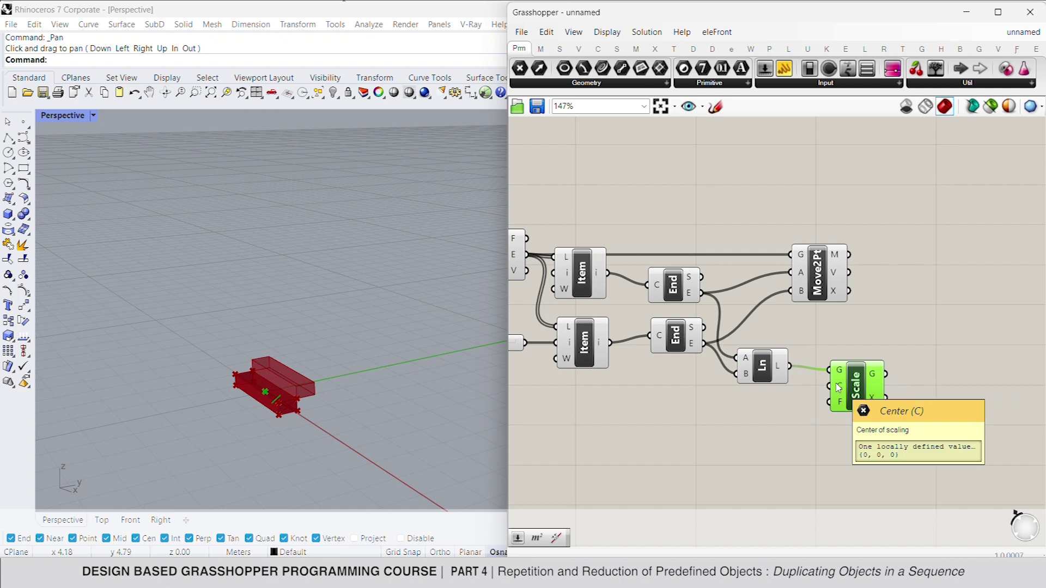
- Connect the upper End Points' E output to Scale's C input as the scaling center
click(675, 335)
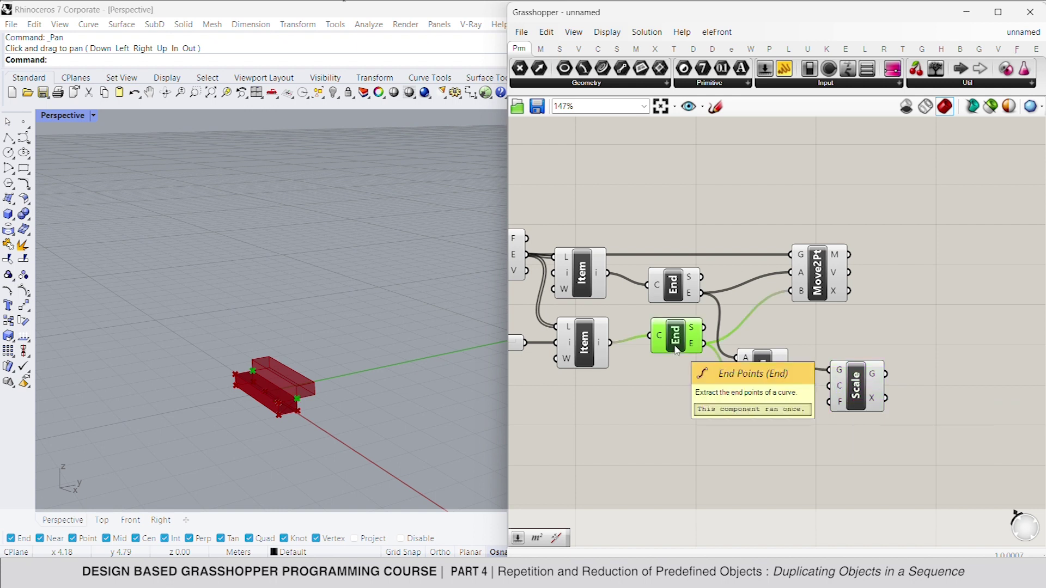
click(676, 298)
drag(703, 293, 829, 386)
click(847, 404)
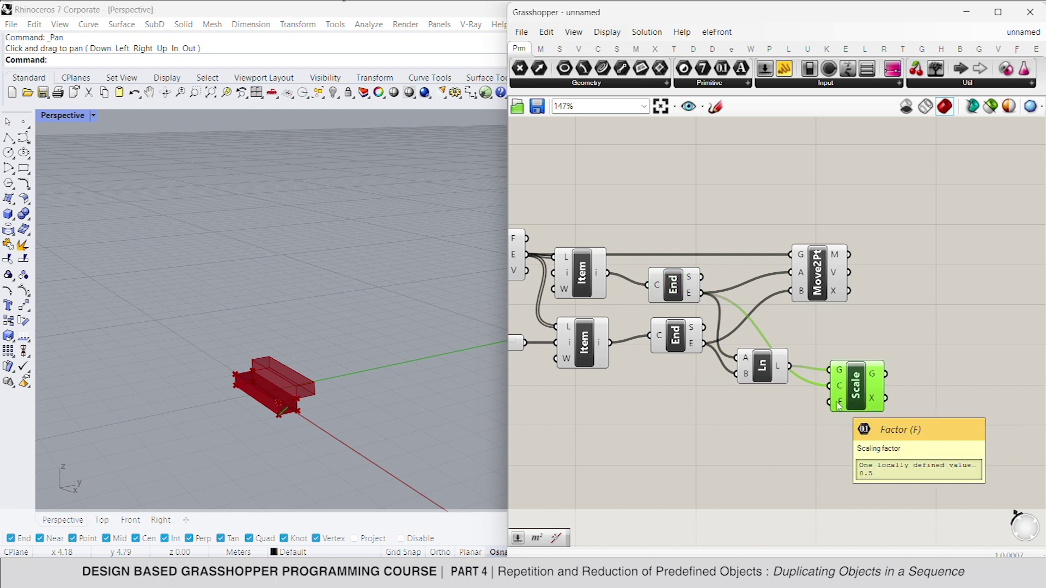
- Add an integer slider set to 16 and connect it to Scale's F input
double_click(710, 417)
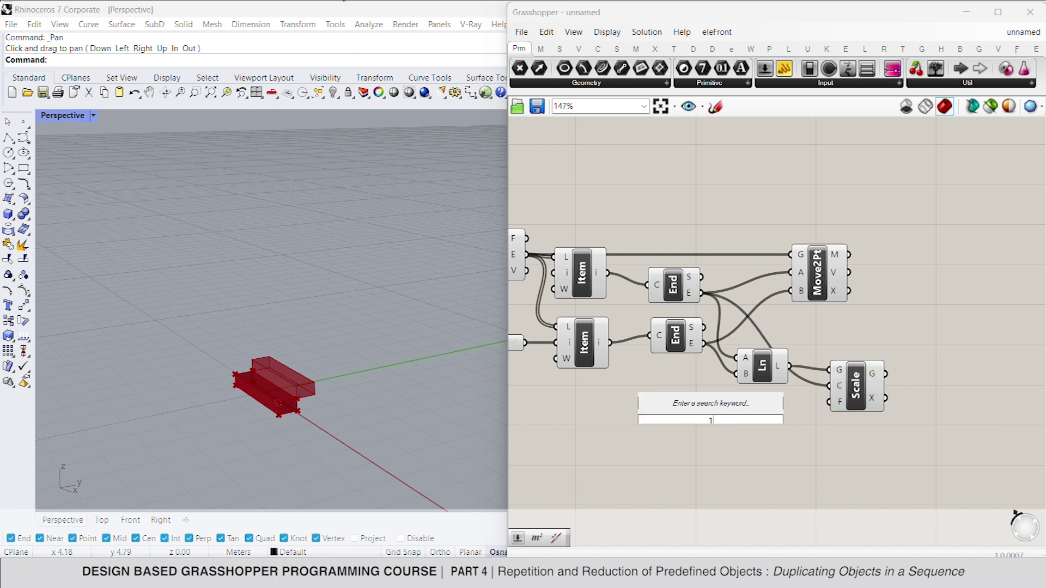
text(16)
key(Return)
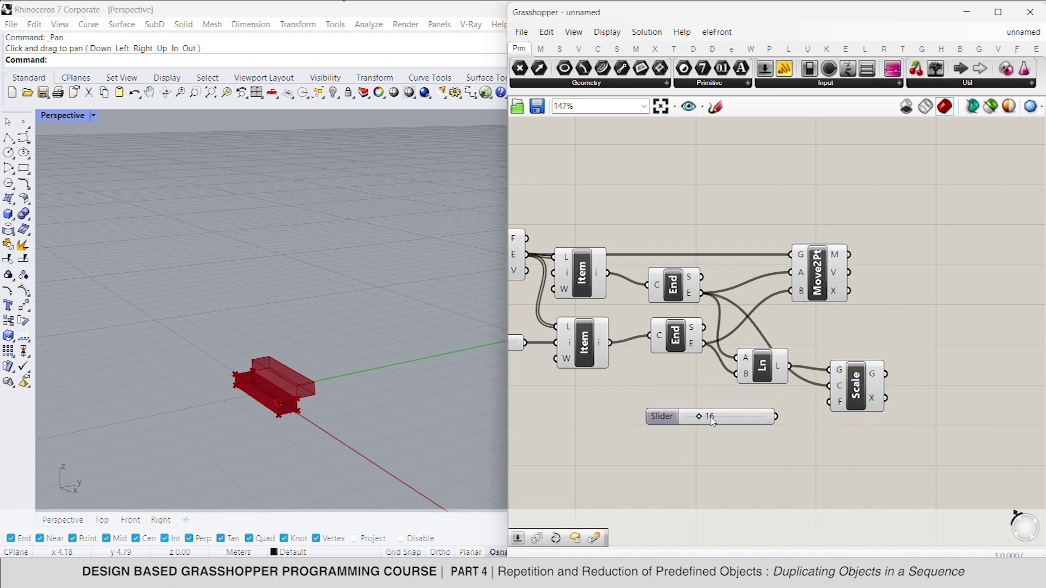
drag(777, 417, 829, 403)
click(843, 402)
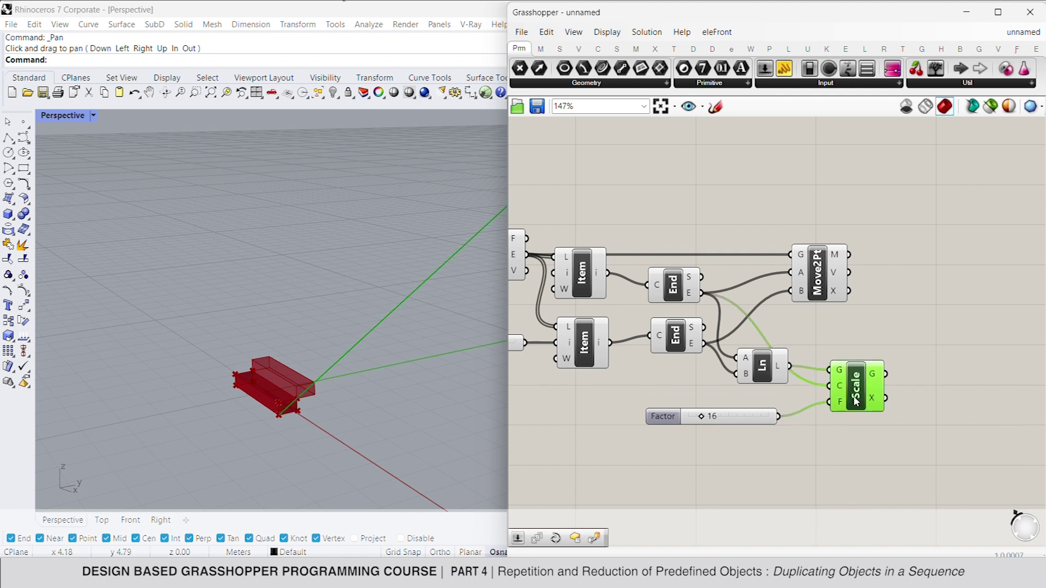
- Add a Divide Curve component and connect Scale's G output to its C input and the Factor slider to its N input
right_drag(888, 374, 773, 378)
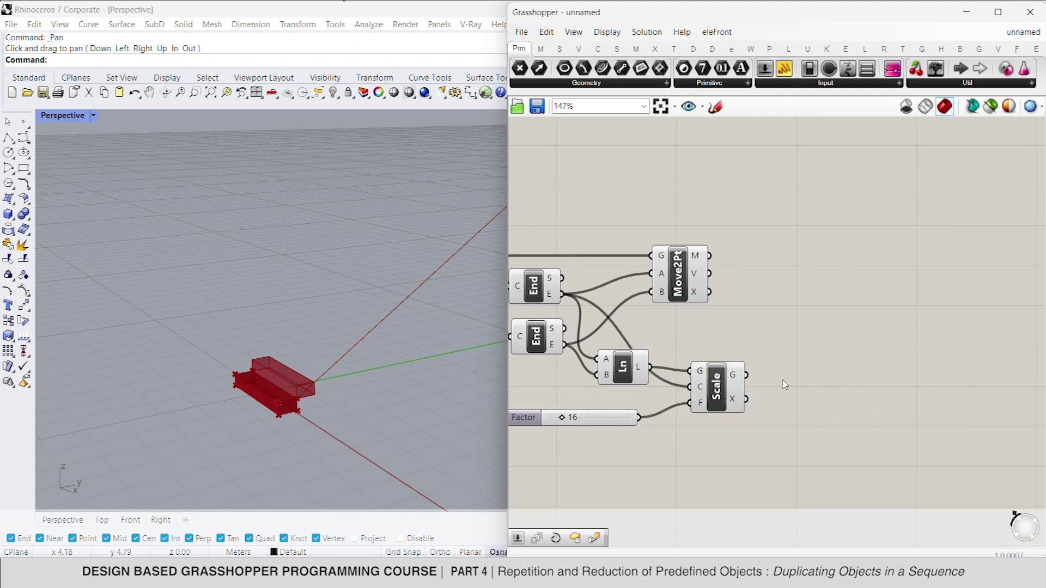
double_click(779, 379)
text(divi)
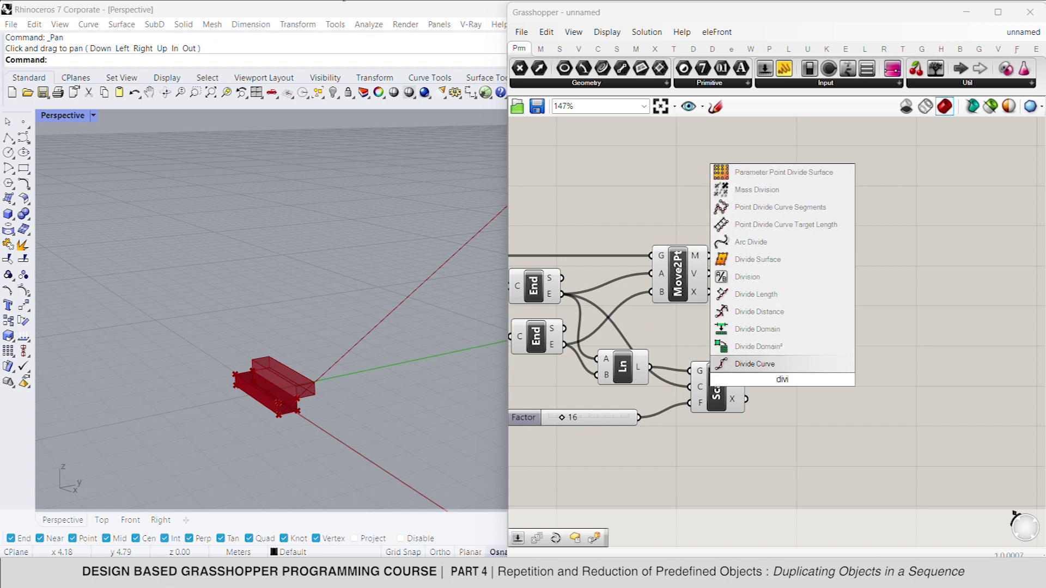
click(779, 364)
drag(800, 364, 640, 417)
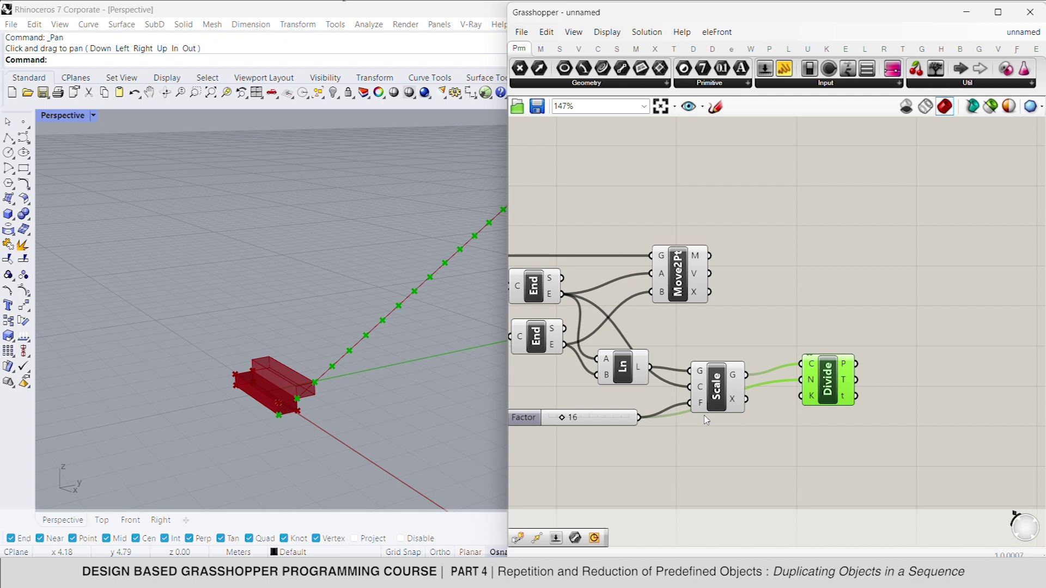
drag(838, 383, 823, 393)
- Move Move To Point past Divide Curve and connect Divide Curve's P output to its B input, replacing the existing wire
scroll(771, 334, down, 1)
drag(697, 299, 878, 310)
scroll(873, 309, down, 1)
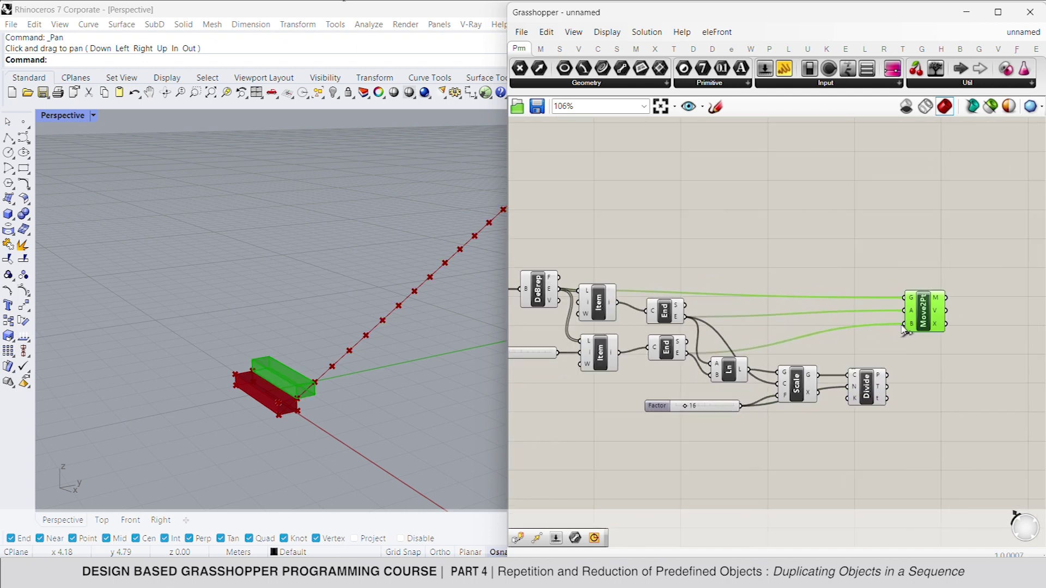
right_drag(901, 326, 903, 329)
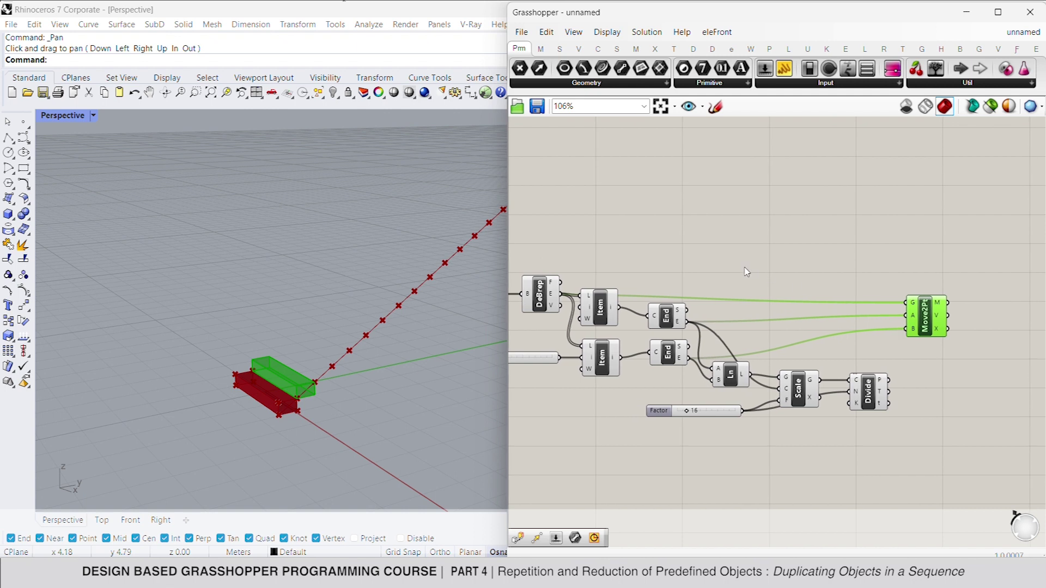
right_drag(727, 260, 816, 274)
right_drag(855, 344, 812, 325)
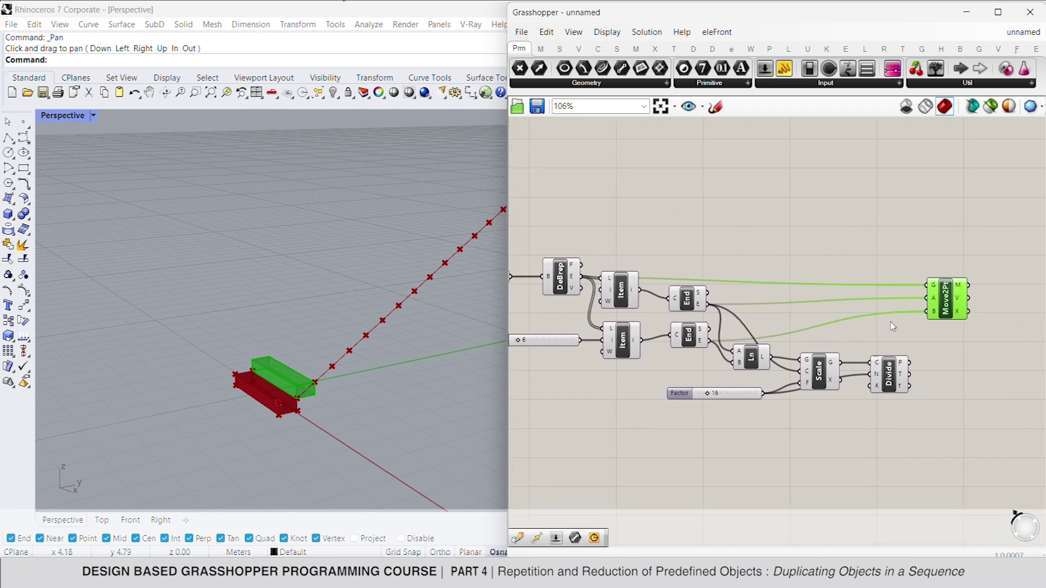
drag(929, 323, 910, 363)
- Turn off the preview of all components from Deconstruct Brep through Divide Curve
drag(882, 434, 565, 241)
right_click(660, 215)
click(701, 236)
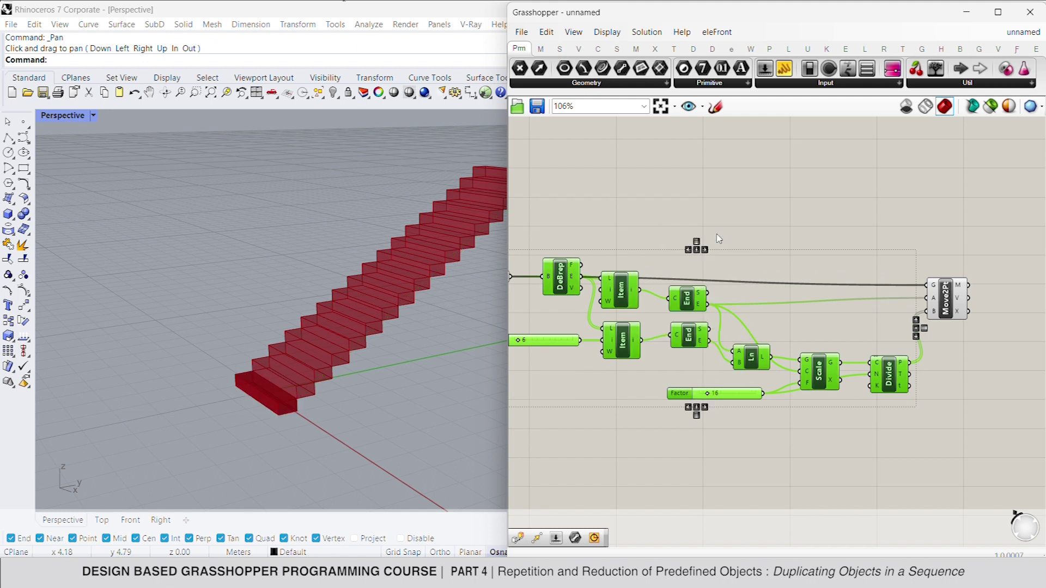
click(737, 223)
- Turn off the preview of the Box component and the Geo parameter
scroll(229, 291, down, 3)
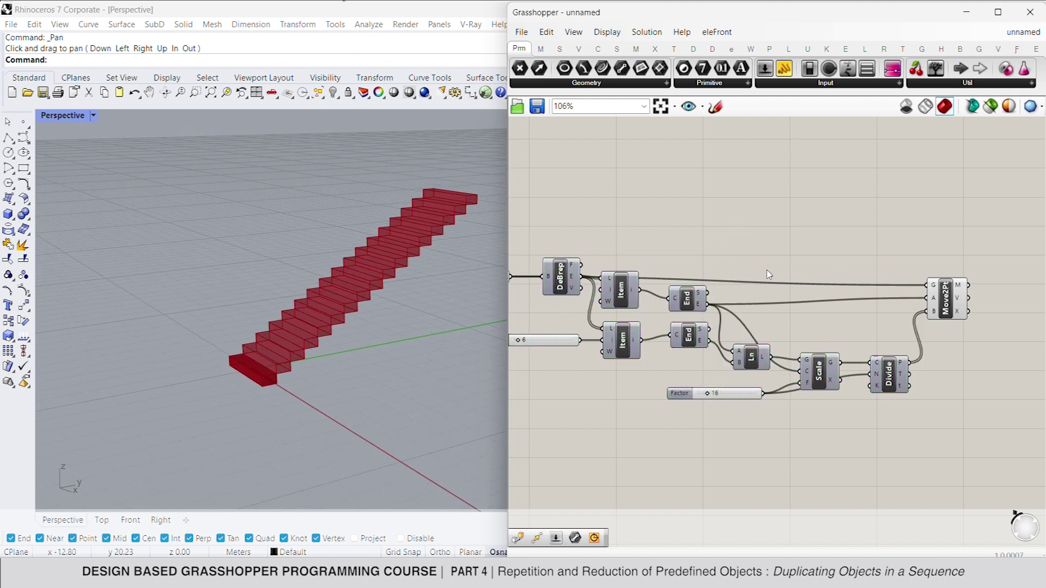
right_drag(768, 275, 911, 280)
drag(667, 225, 597, 299)
right_click(705, 198)
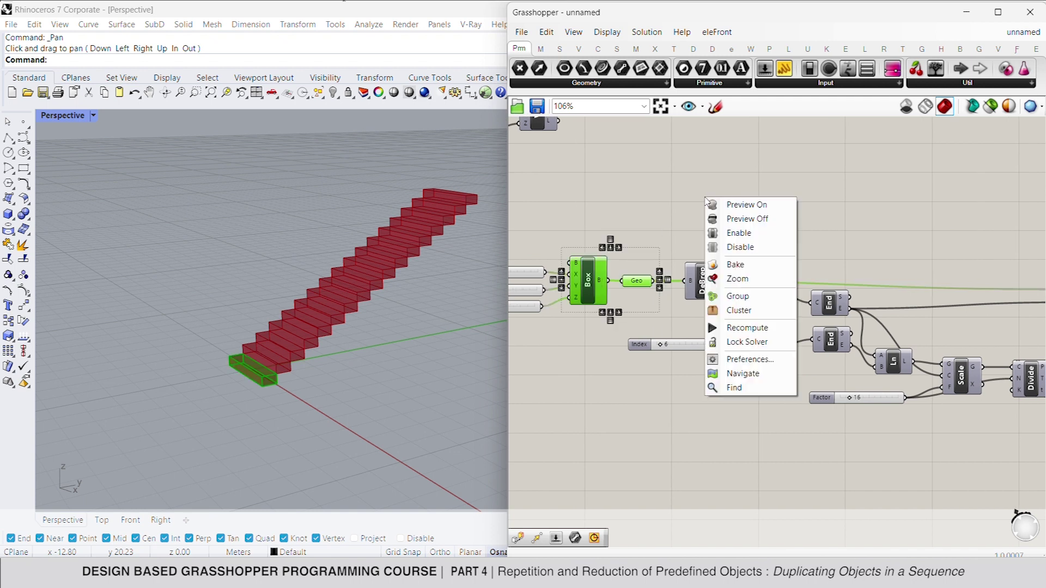
click(747, 219)
click(748, 215)
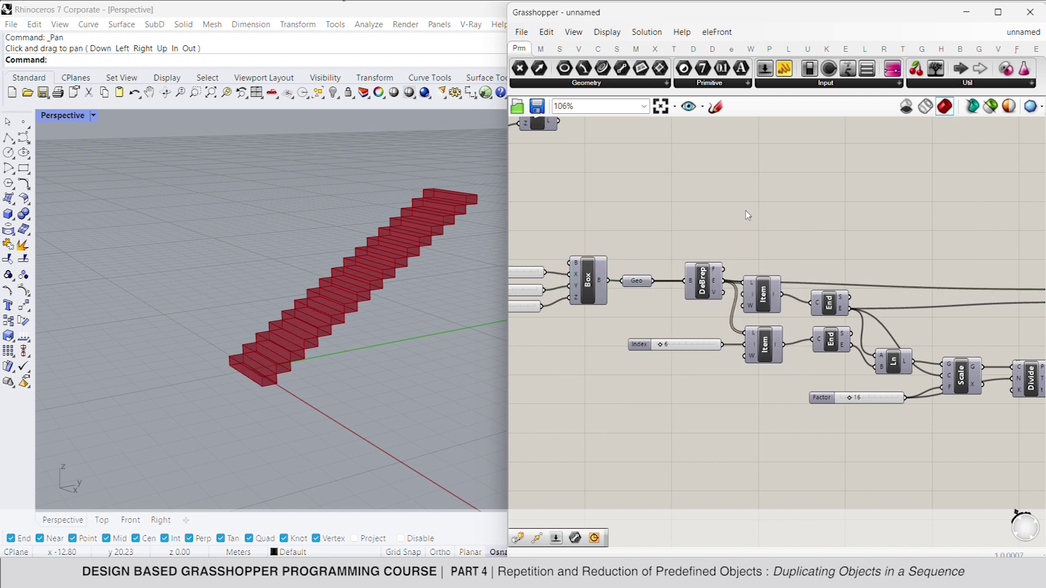
- Set the Factor slider to 11 to change the number of box copies
click(149, 93)
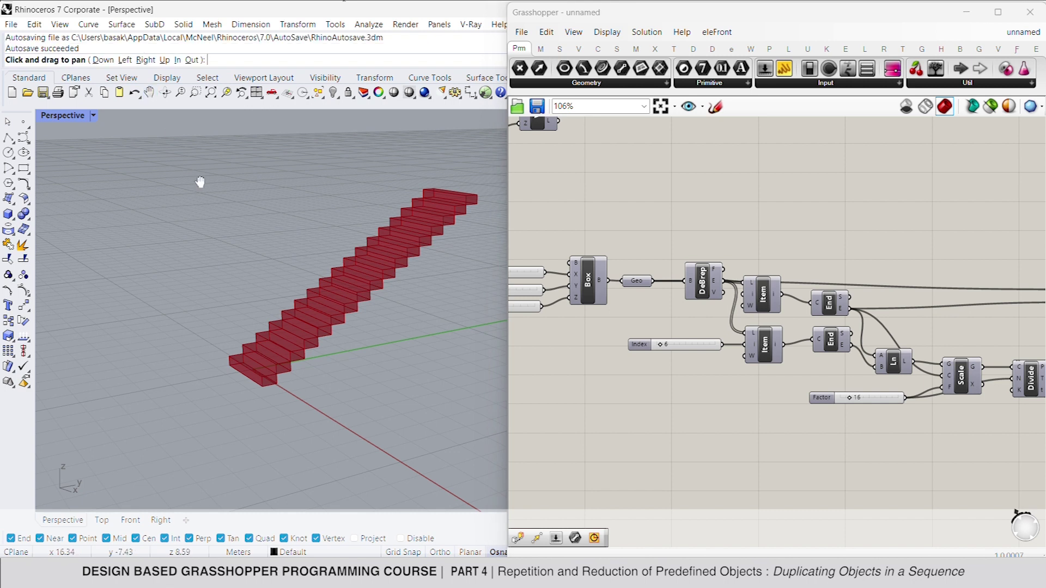
drag(148, 193, 90, 202)
key(Escape)
right_drag(1044, 356, 795, 301)
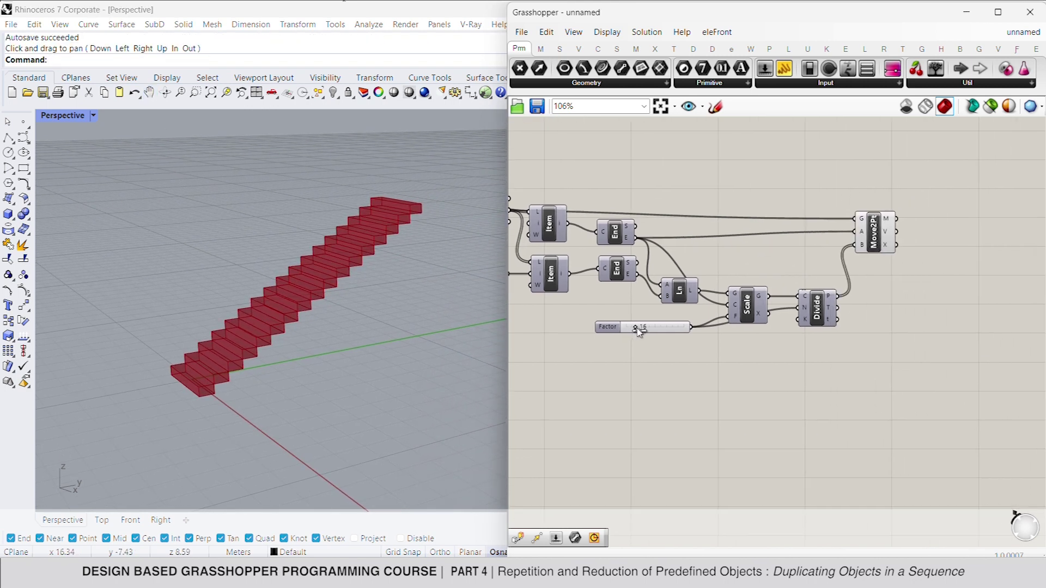
drag(639, 332, 637, 337)
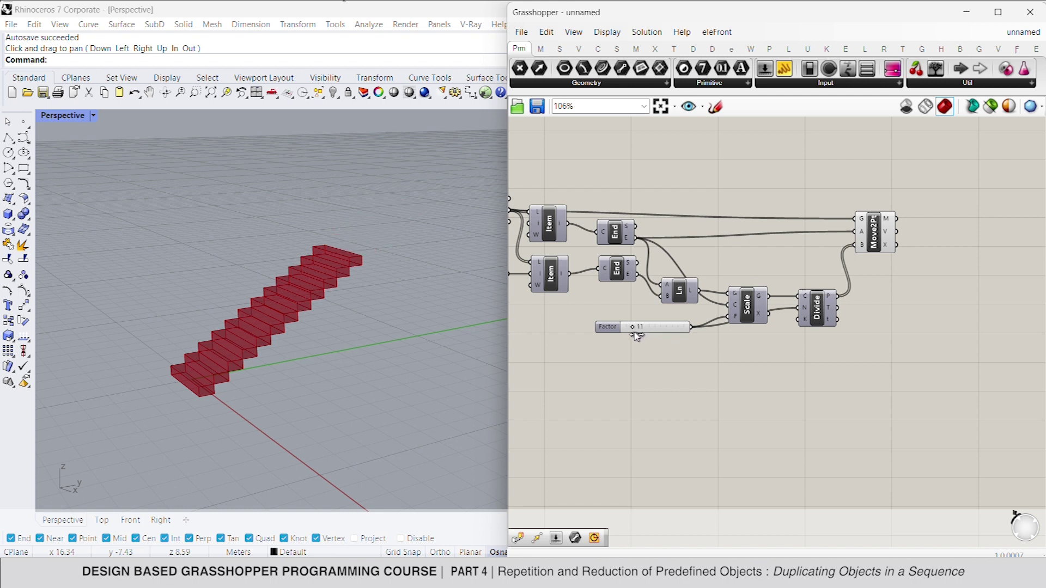